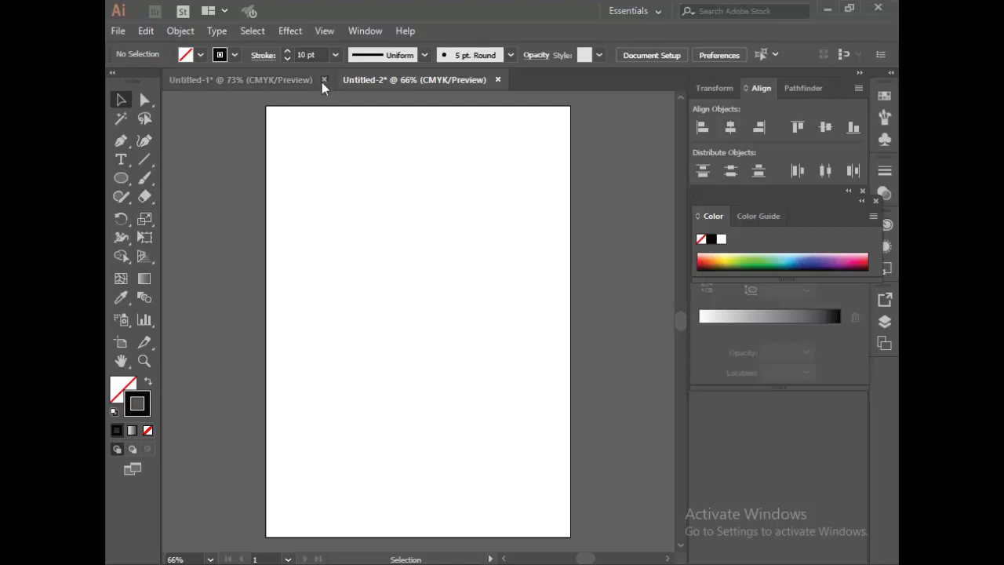
Close Untitled-1 without saving and create a new blank A4 document
click(323, 79)
click(581, 309)
click(117, 31)
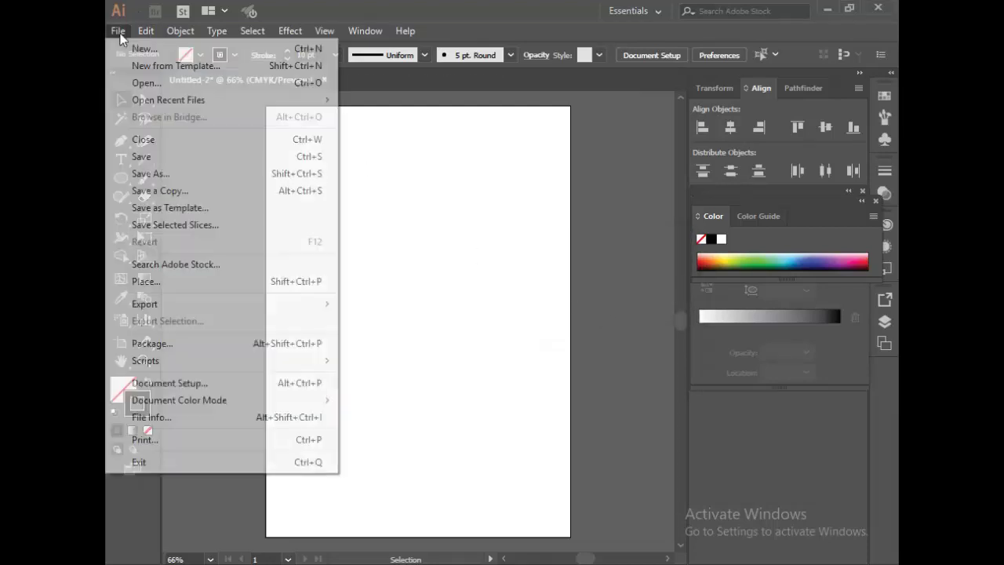
click(142, 47)
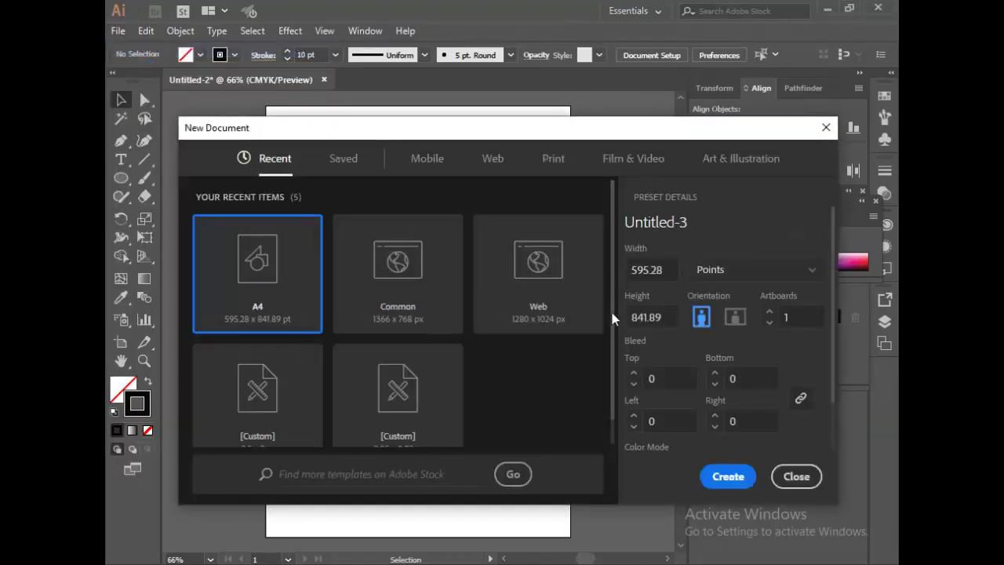
click(730, 479)
Draw a small circle with a 10 pt stroke and a red C1111E fill
key(l)
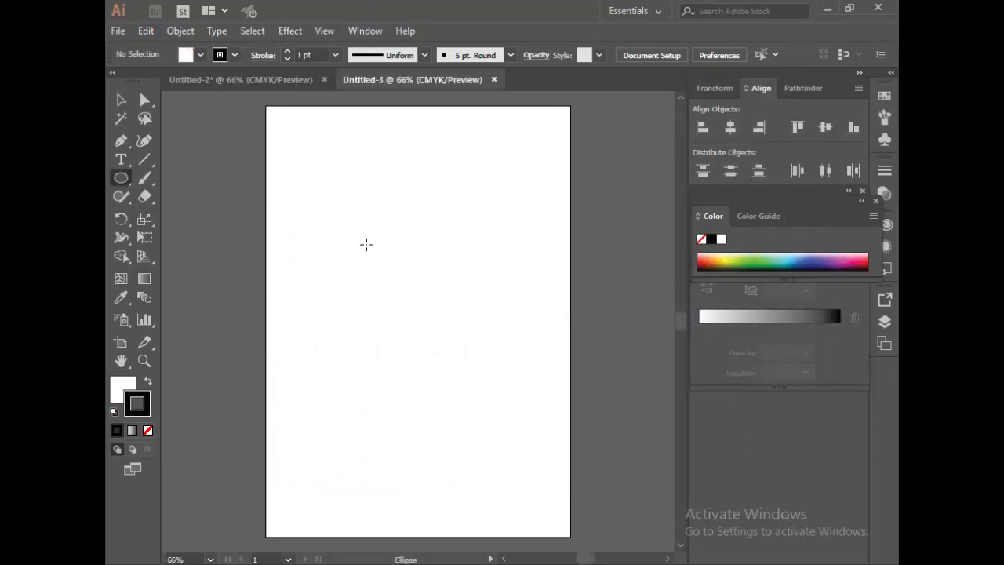
drag(363, 239, 379, 258)
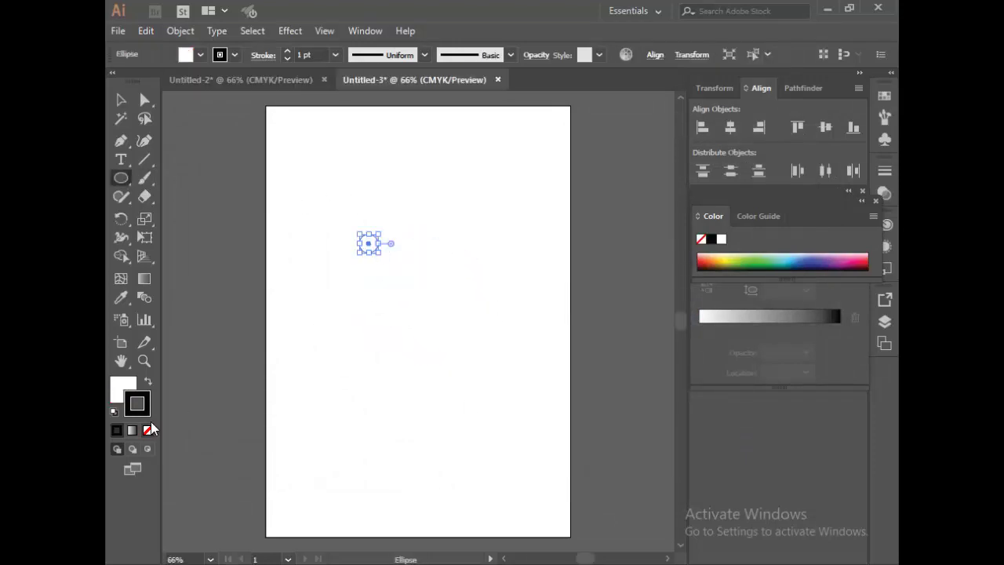
click(335, 55)
click(356, 258)
double_click(123, 388)
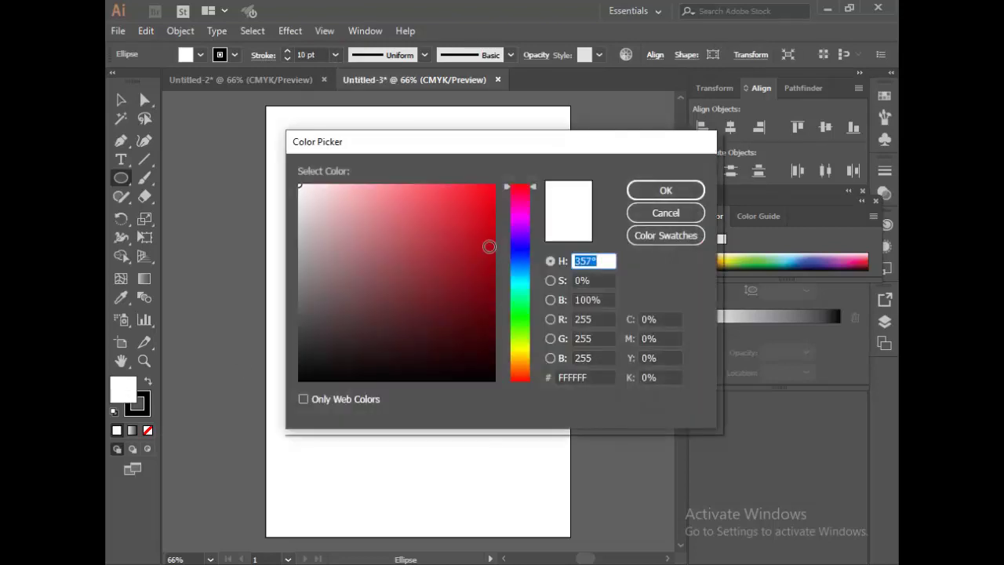
click(477, 232)
double_click(576, 378)
key(ctrl+c)
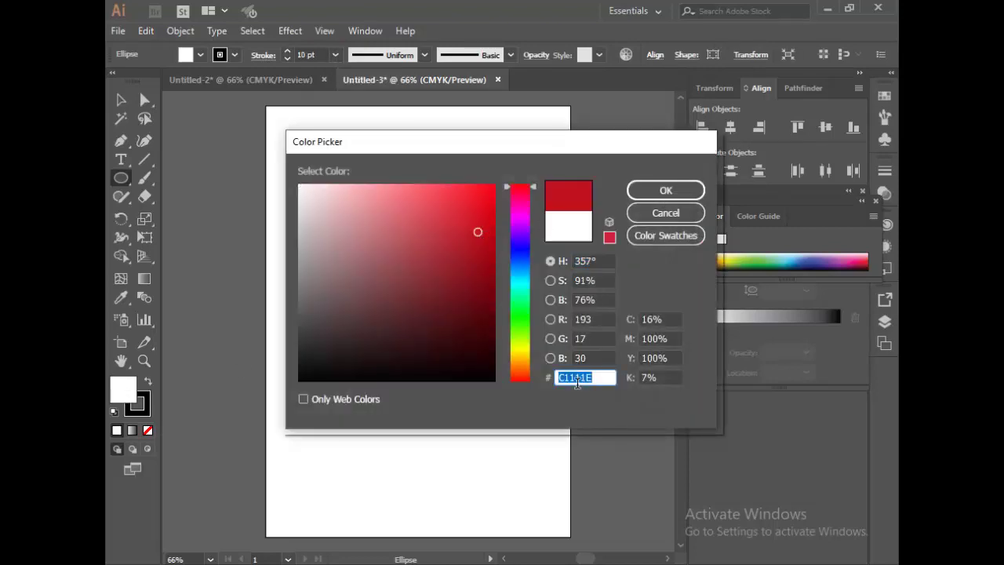
click(665, 191)
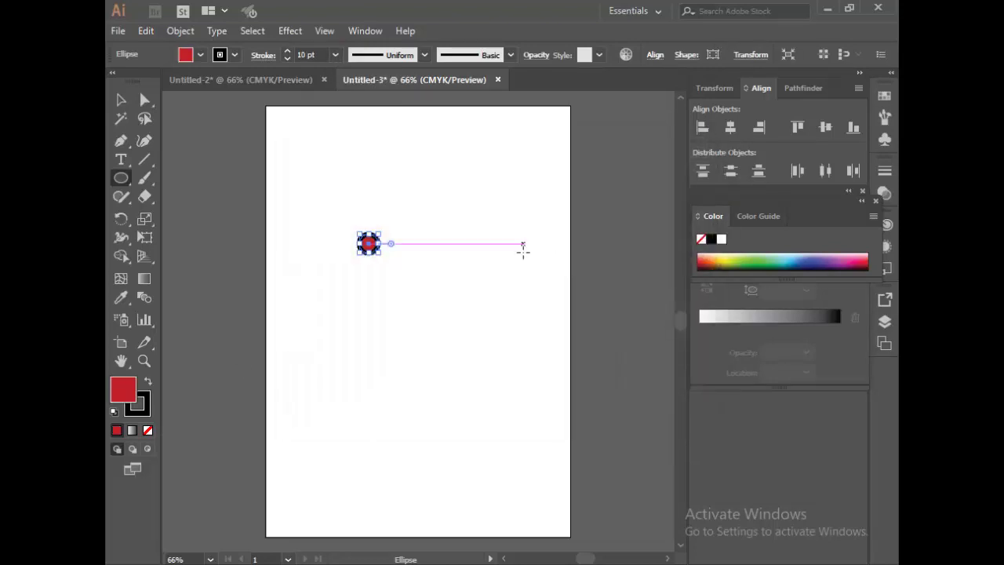
Give the circle's outline the same C1111E red
double_click(141, 413)
double_click(580, 378)
key(ctrl+v)
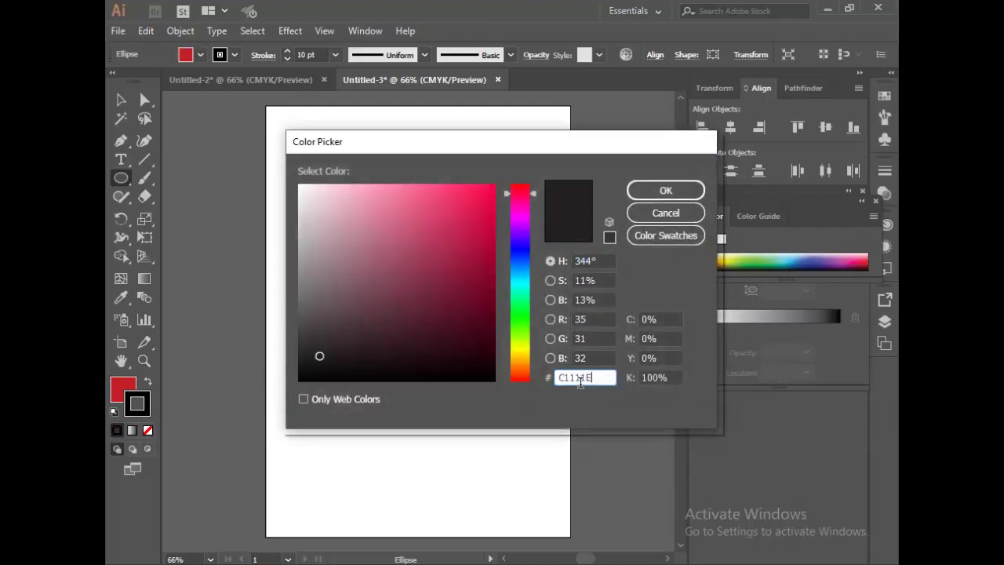
click(665, 191)
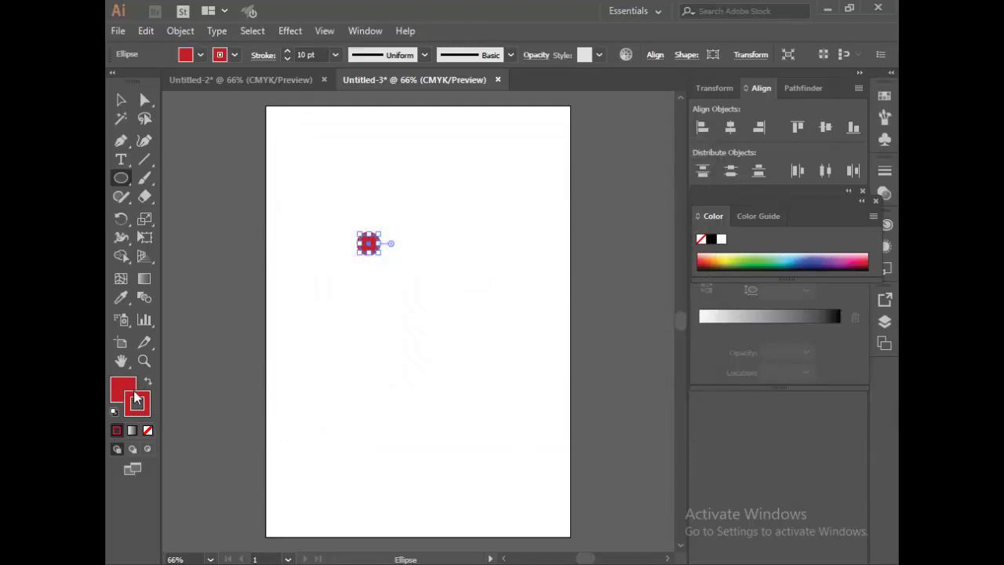
Deselect the dot and set new shapes to no fill with a black stroke
click(121, 100)
click(351, 365)
double_click(123, 389)
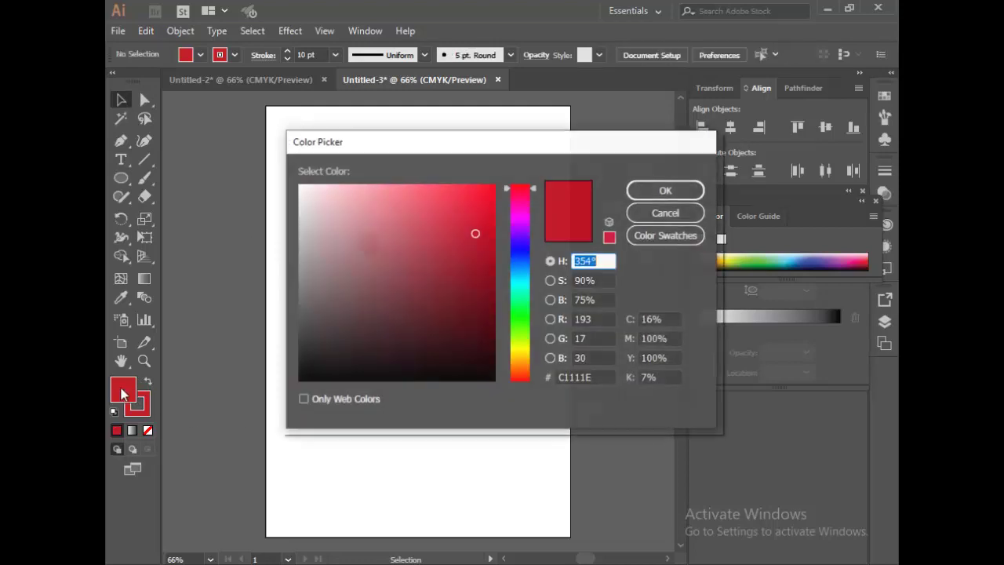
key(Escape)
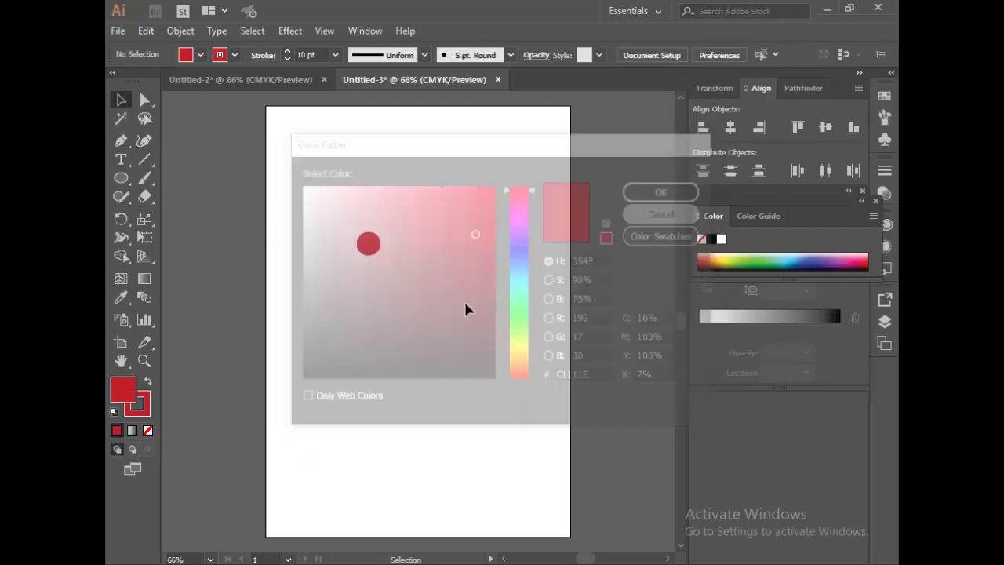
click(147, 429)
double_click(146, 408)
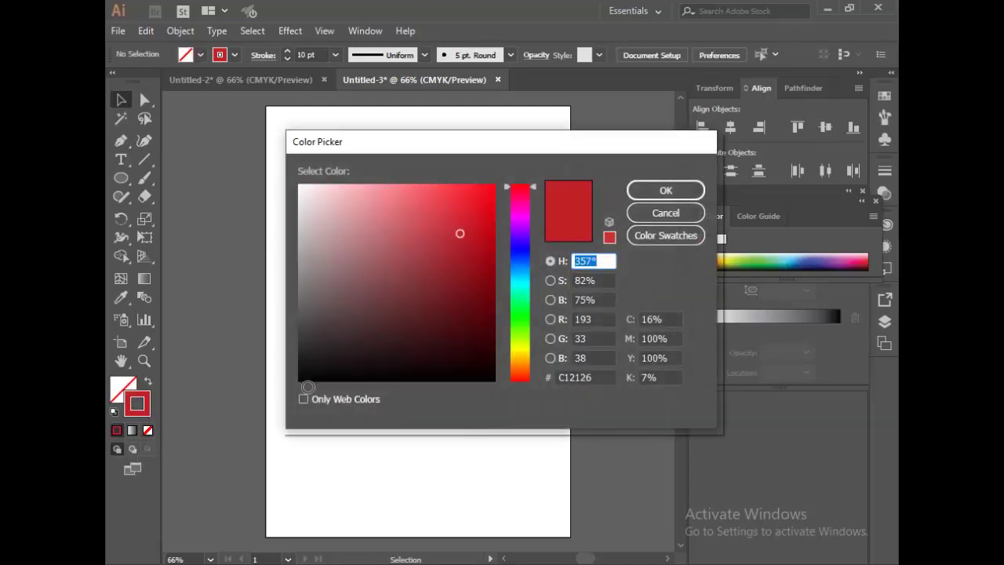
click(307, 386)
click(665, 190)
Draw a black ring around the red dot, enlarging and nudging it into place
click(121, 178)
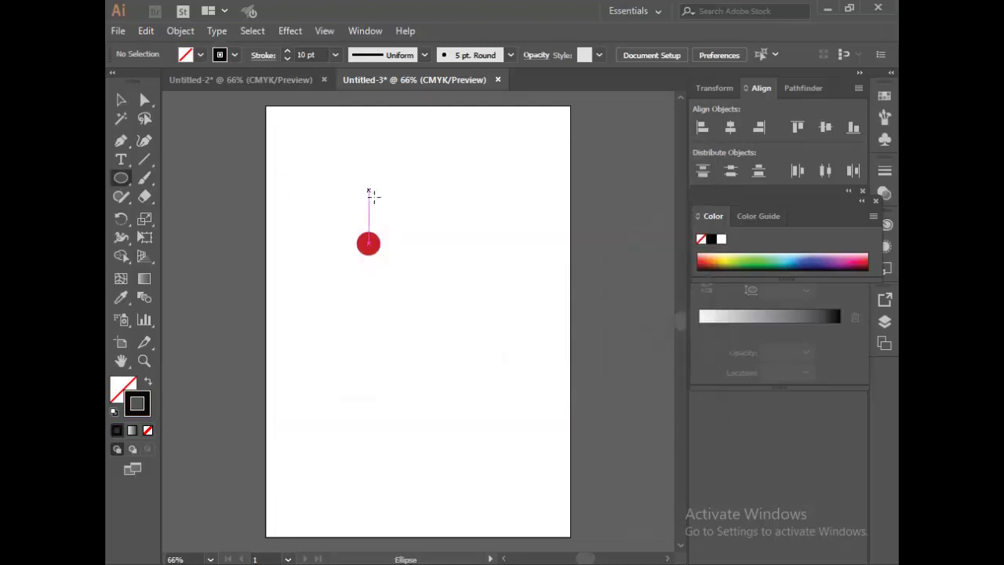
drag(368, 243, 382, 268)
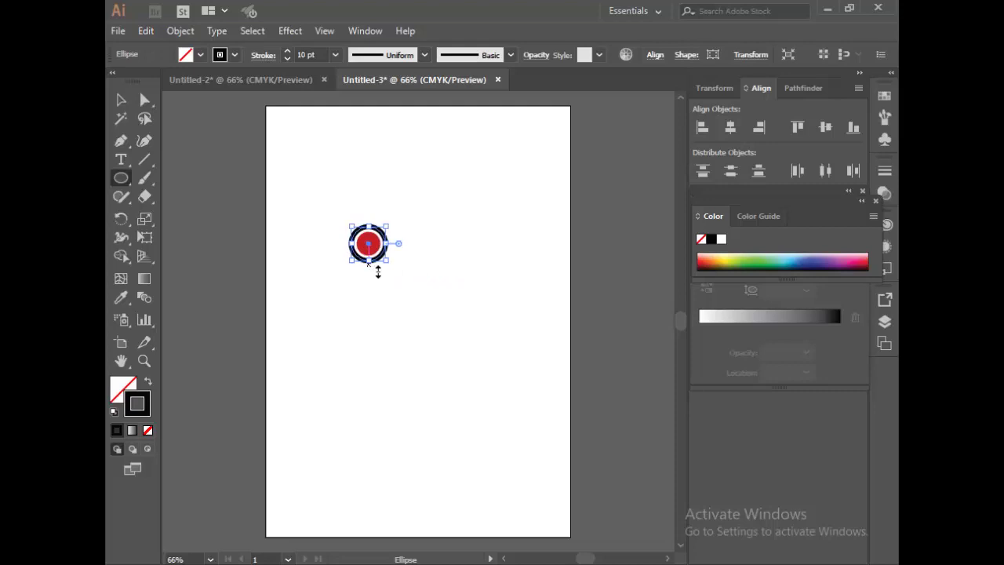
drag(379, 233, 390, 218)
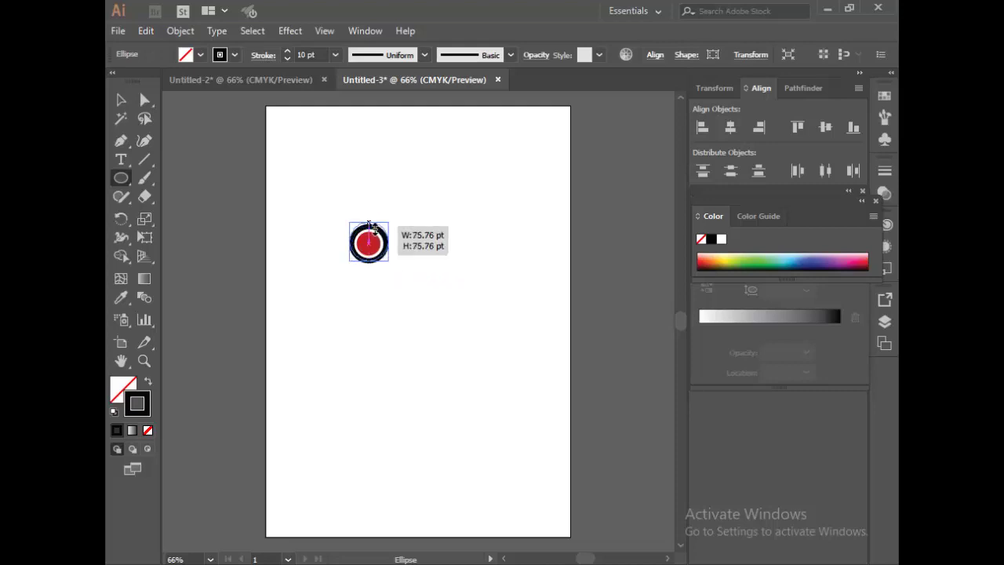
key(Down)
key(Down)
key(Down)
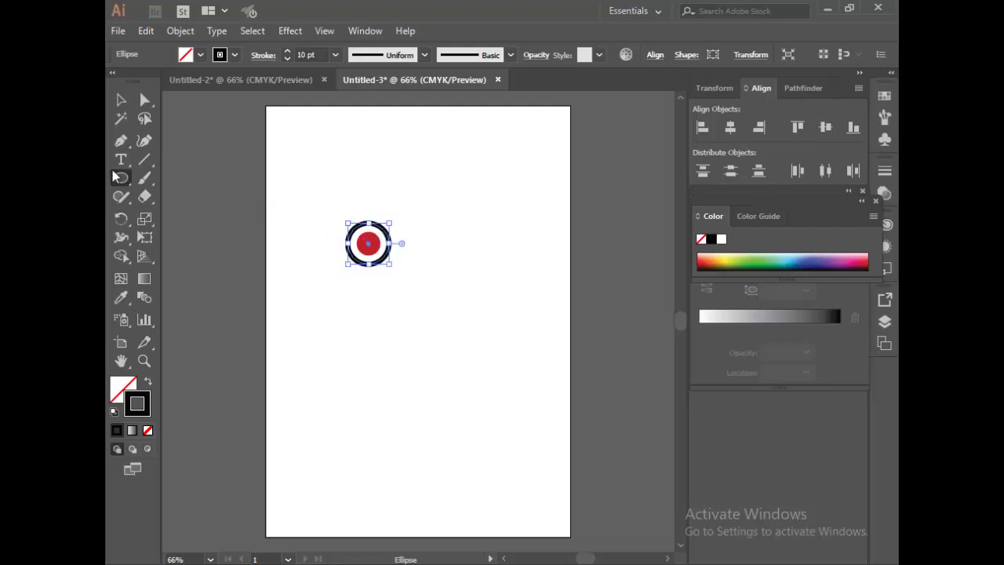
Draw a larger outer ring and shift the rings up to centre on the dot
drag(340, 214, 400, 273)
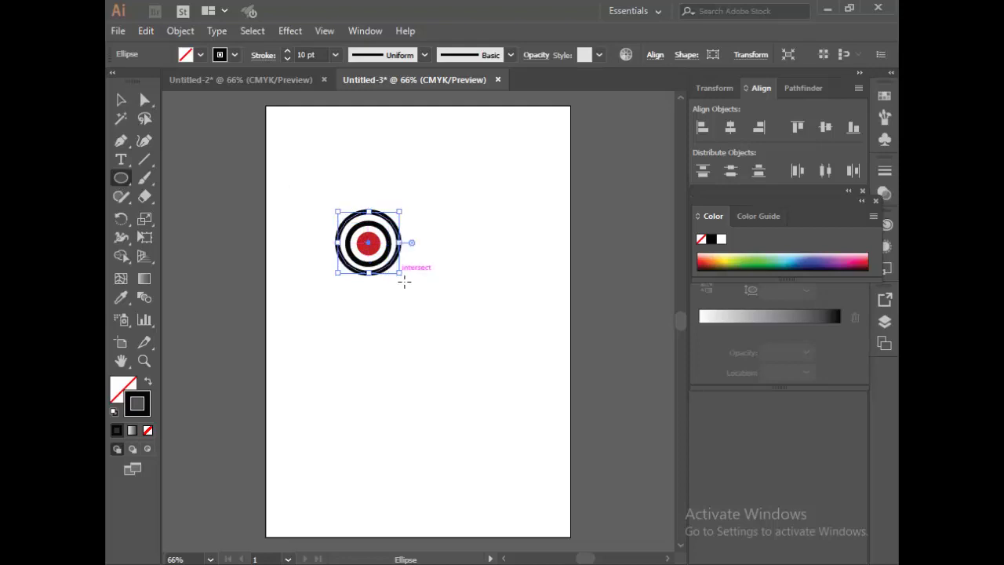
key(v)
click(381, 265)
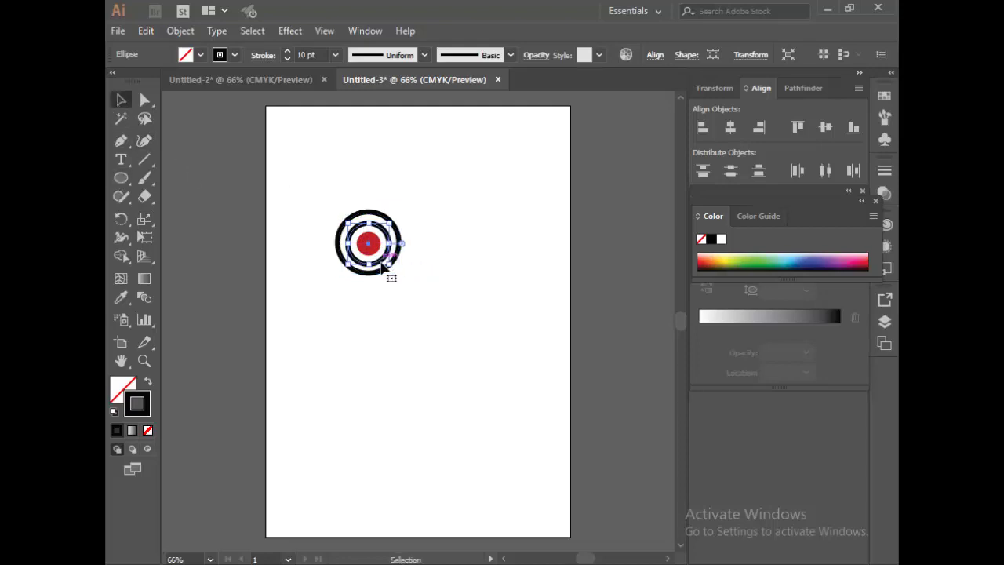
shift+click(382, 266)
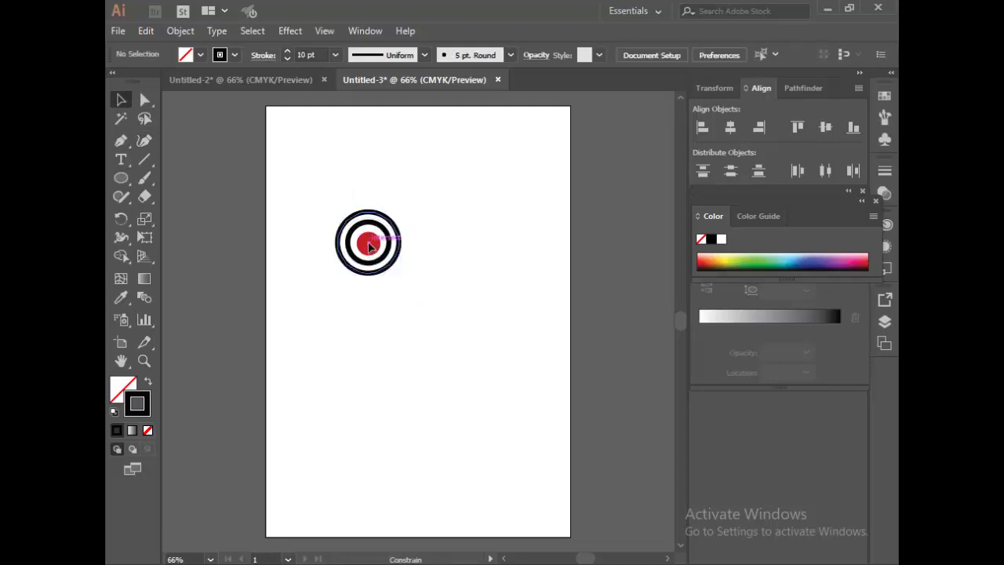
drag(369, 250, 370, 244)
click(435, 266)
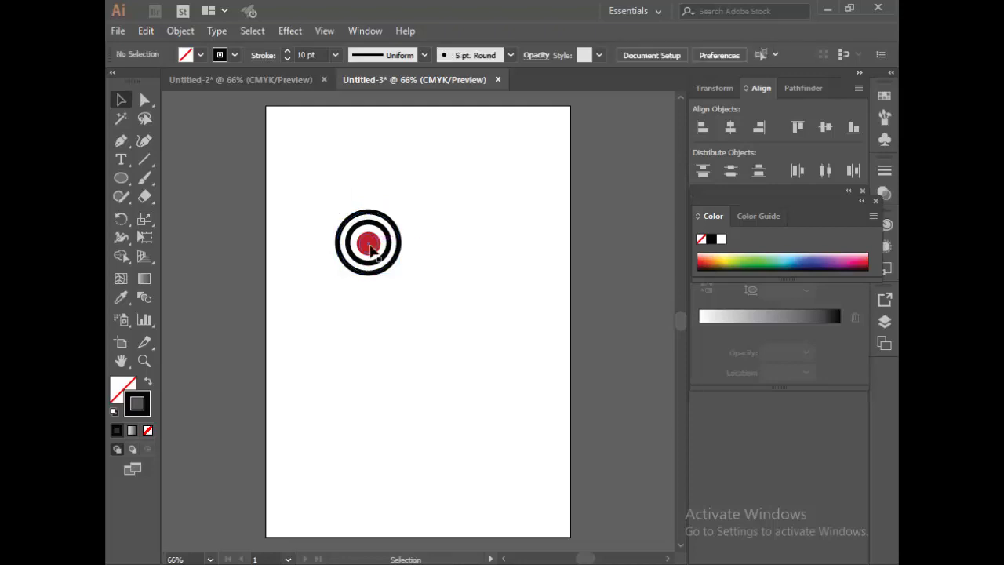
click(378, 250)
Draw a larger black ring around the target, after undoing a stray red circle
click(424, 316)
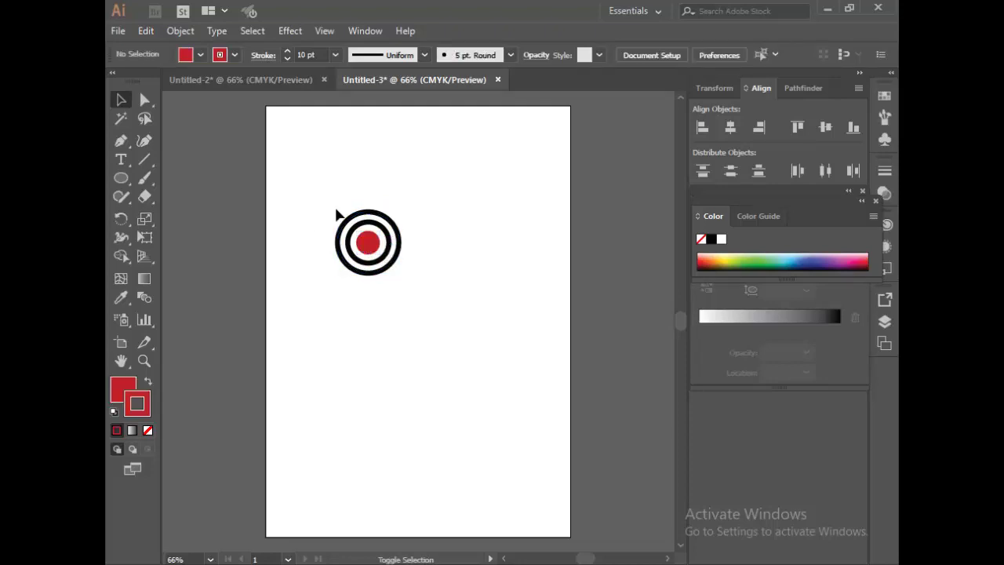
key(l)
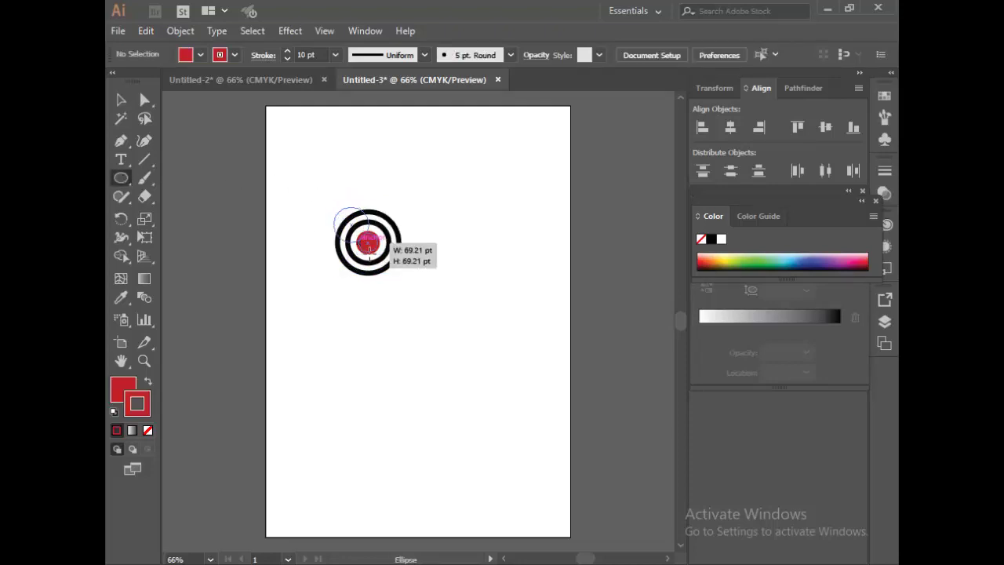
drag(380, 243, 335, 202)
key(ctrl+z)
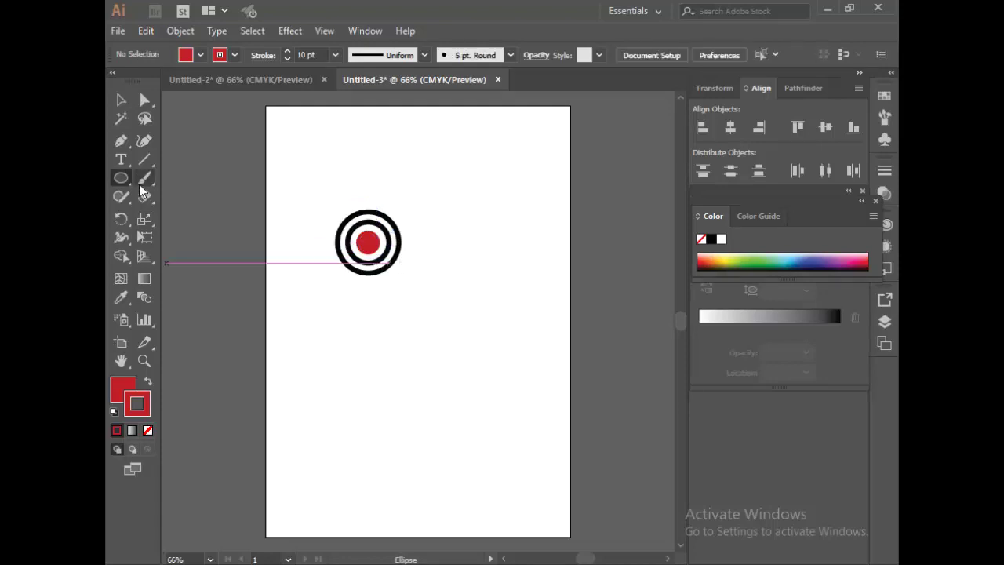
click(121, 99)
click(345, 260)
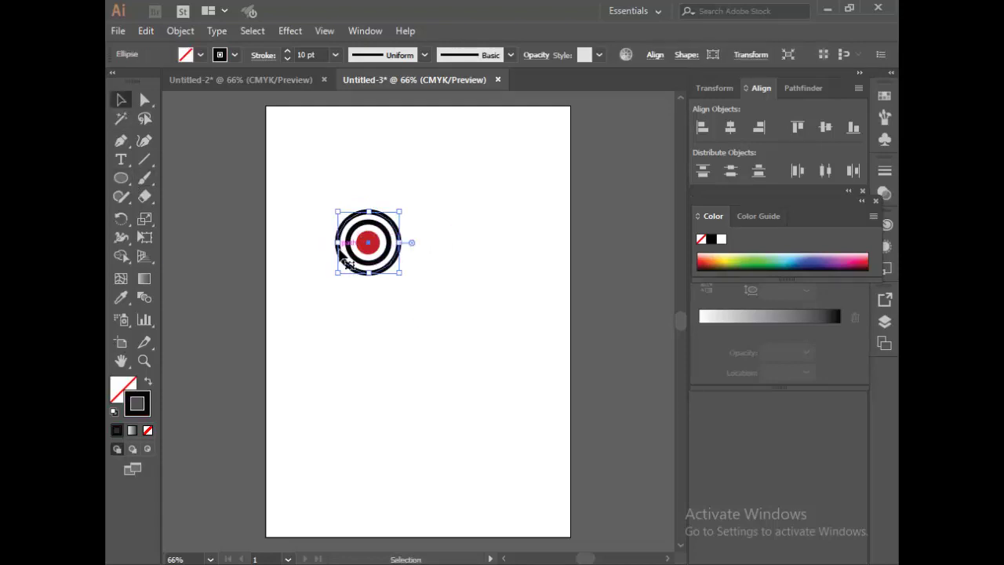
click(122, 179)
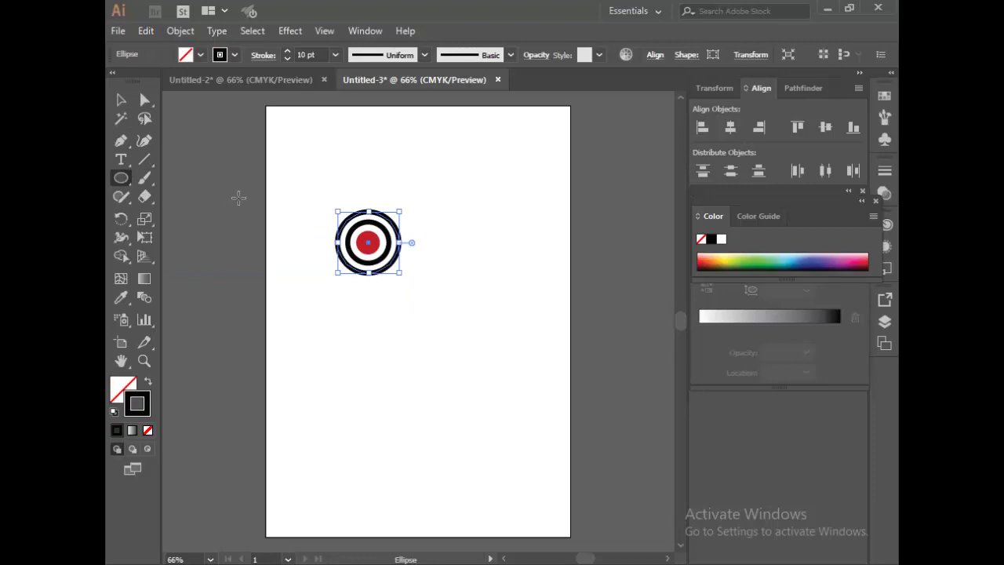
drag(329, 207, 406, 289)
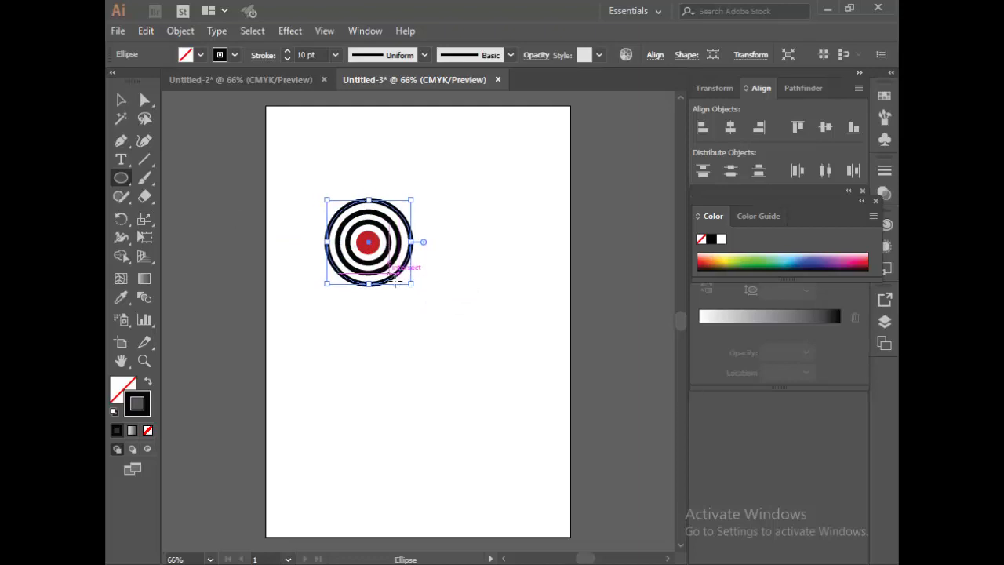
click(121, 99)
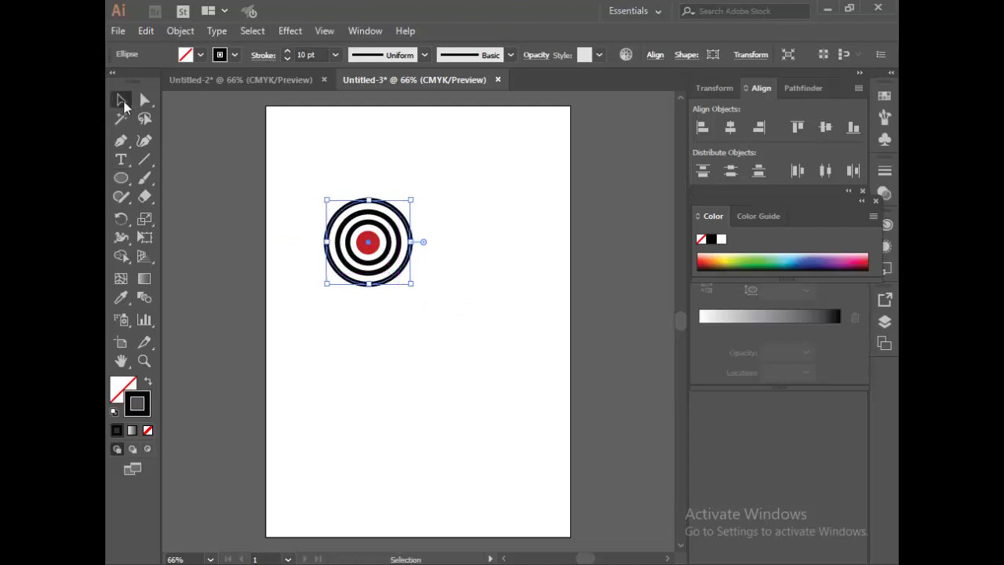
click(481, 222)
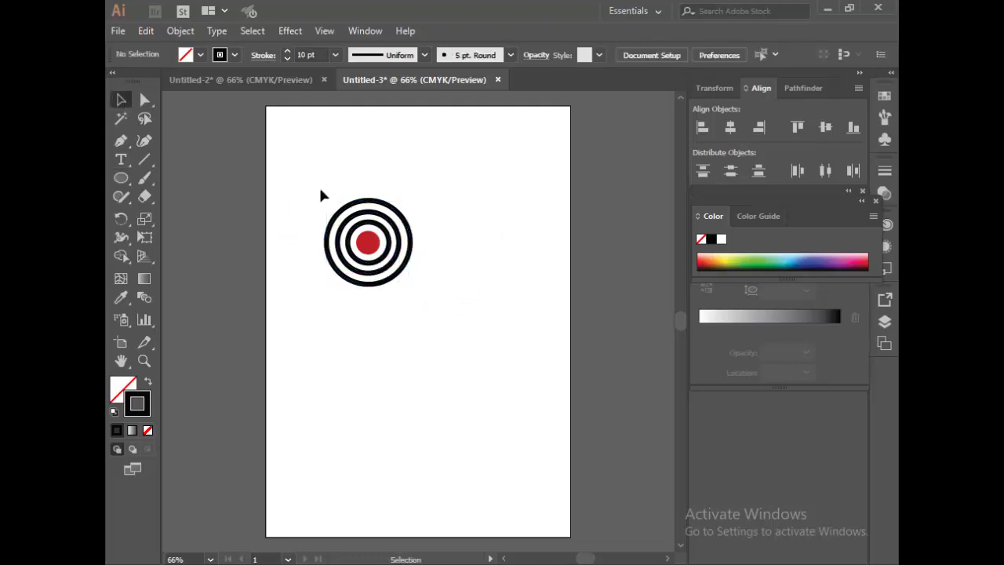
Draw an outermost 182.88 pt ring and horizontally align-centre all the rings
click(125, 177)
drag(323, 199, 427, 275)
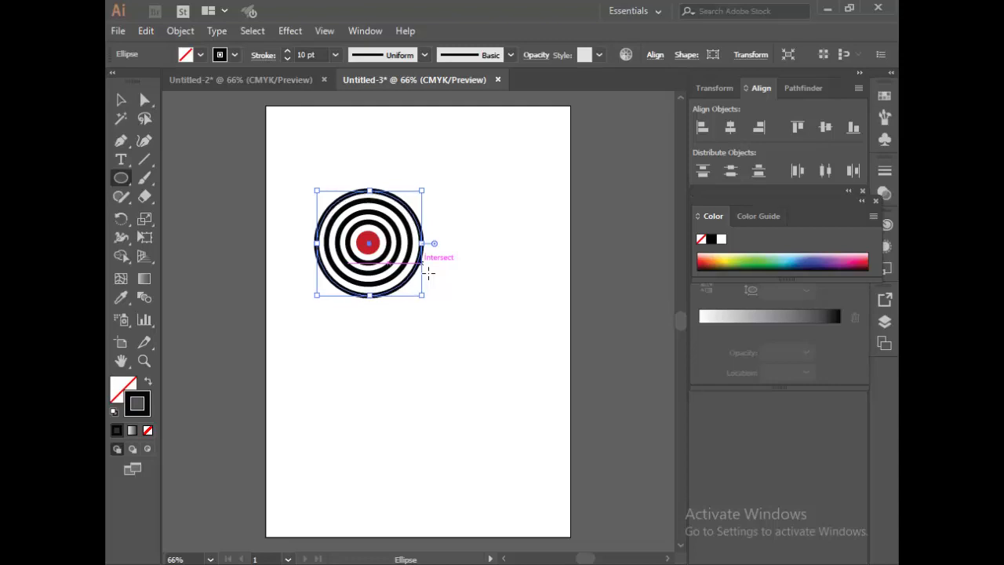
click(123, 99)
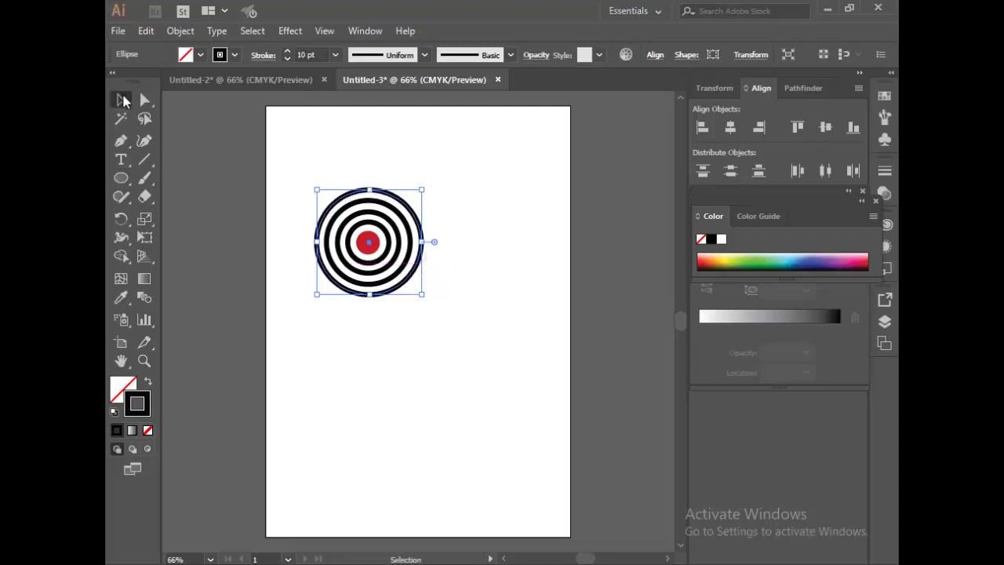
drag(313, 160, 436, 339)
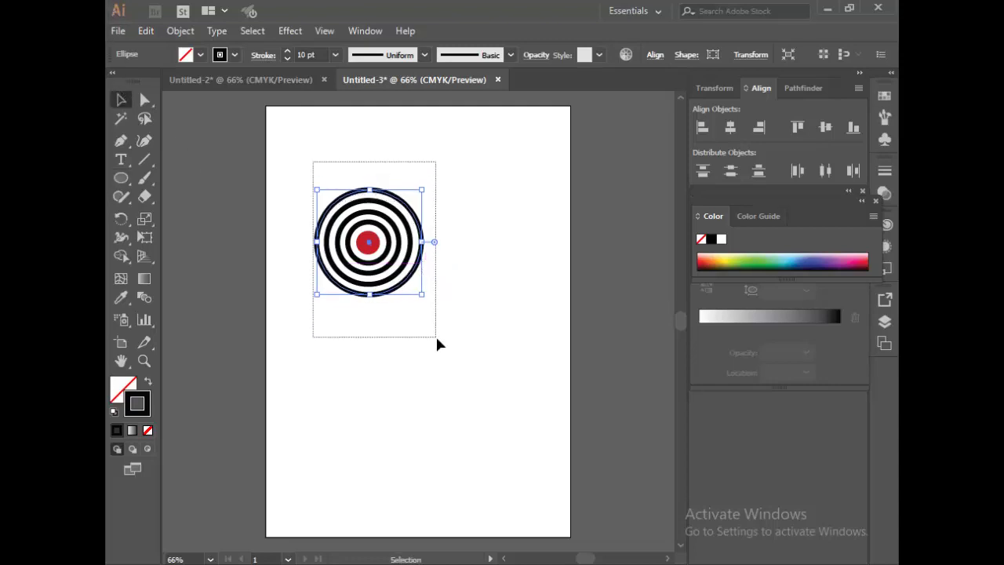
click(729, 128)
click(526, 259)
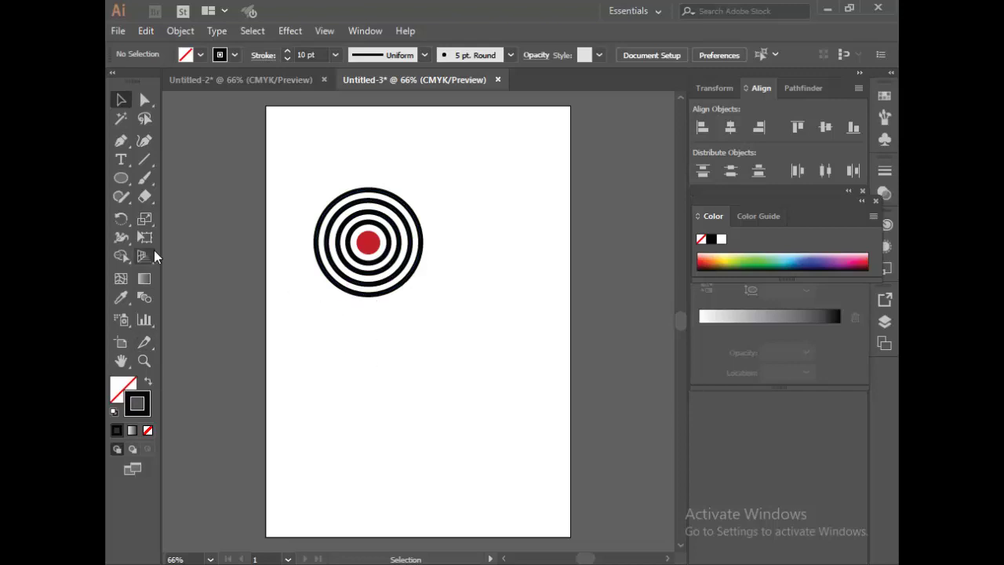
Draw a white horizontal line through the target centre
click(144, 160)
drag(285, 234, 460, 233)
key(ctrl+z)
drag(298, 242, 441, 243)
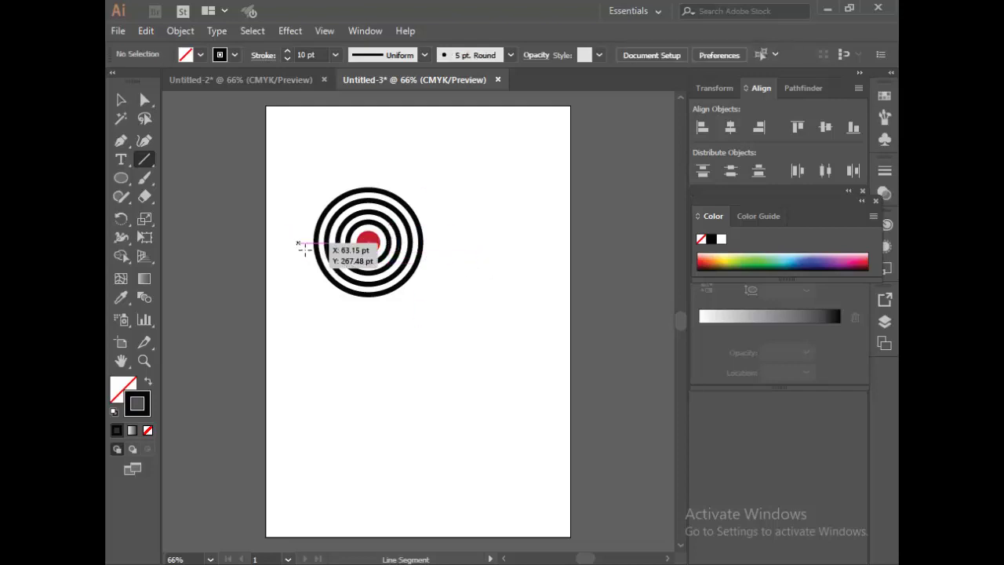
double_click(136, 403)
click(306, 190)
click(665, 190)
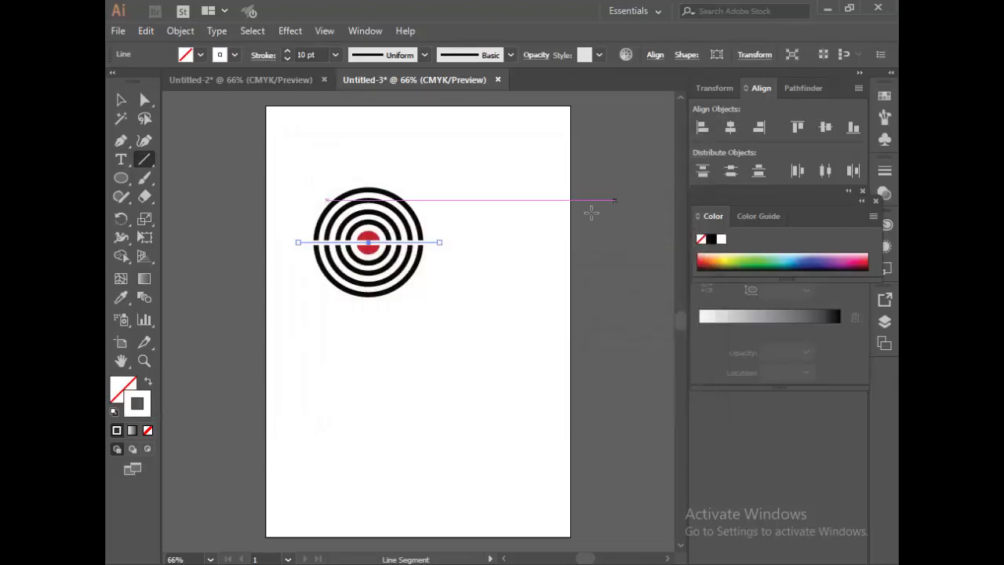
Draw a white vertical line through the centre and select the red centre dot
drag(367, 163, 369, 310)
click(121, 99)
click(440, 265)
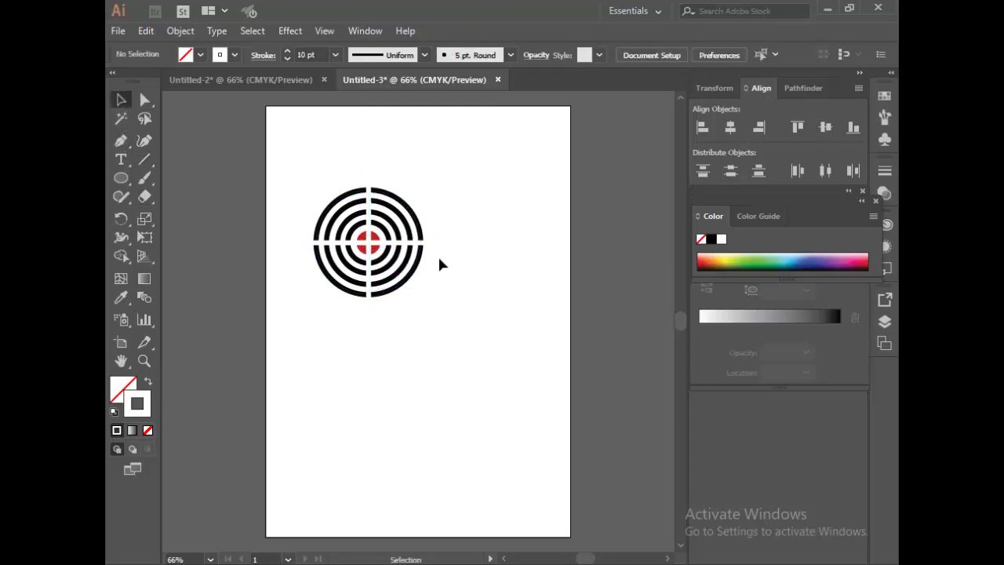
click(376, 251)
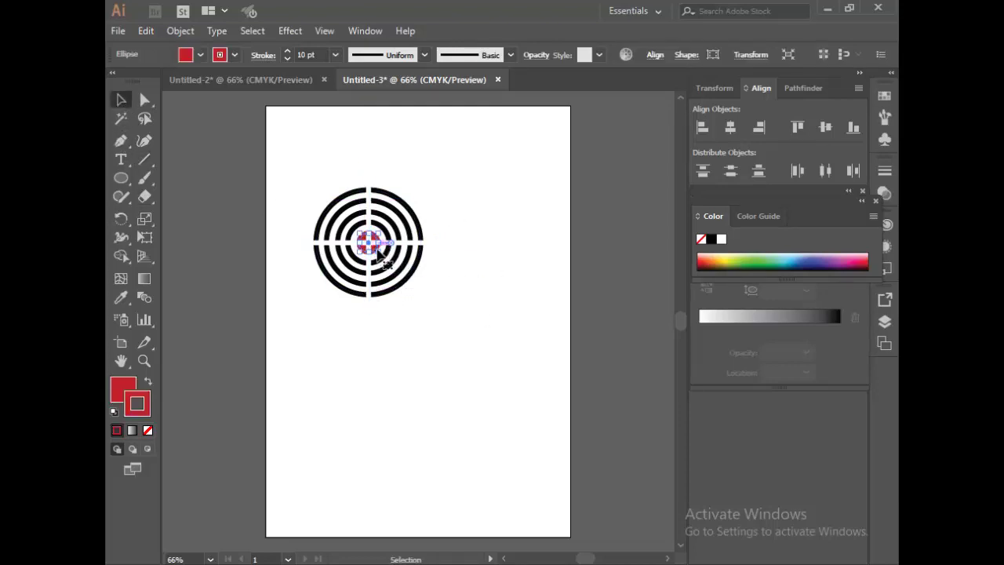
right_click(377, 250)
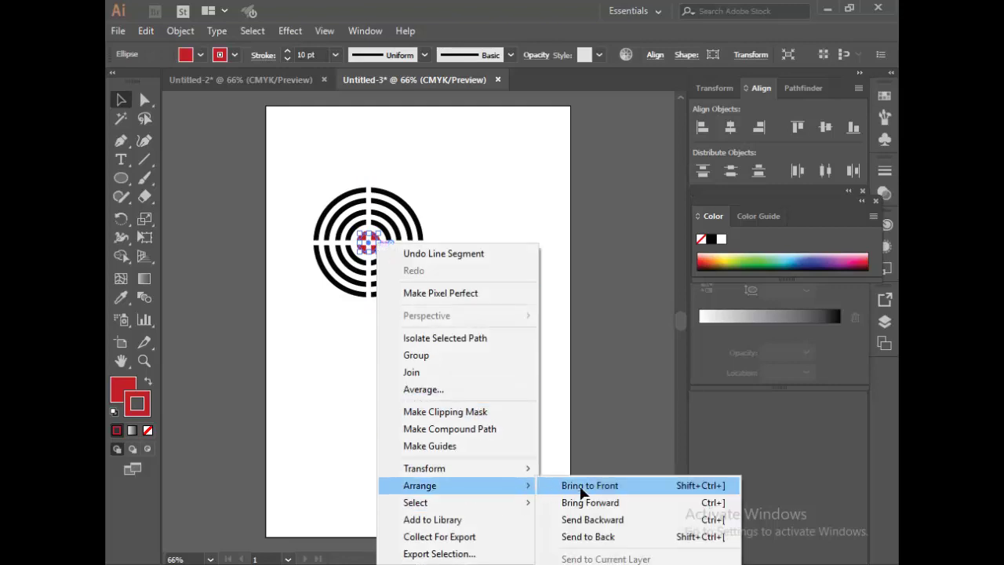
Bring the red centre dot to the front and recolour one black ring C1111E red
click(584, 485)
click(437, 344)
click(351, 220)
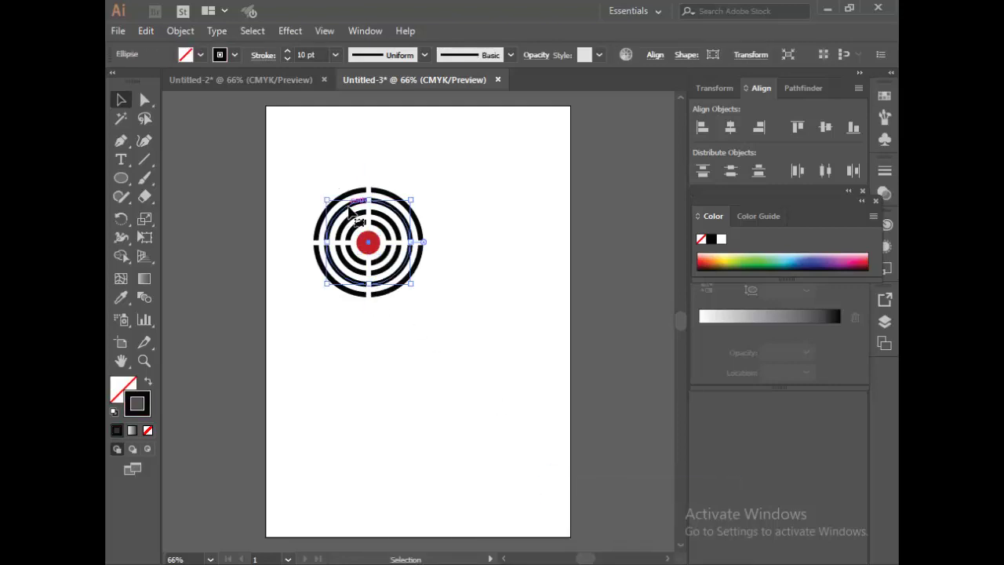
double_click(145, 401)
double_click(582, 378)
text(C1111E)
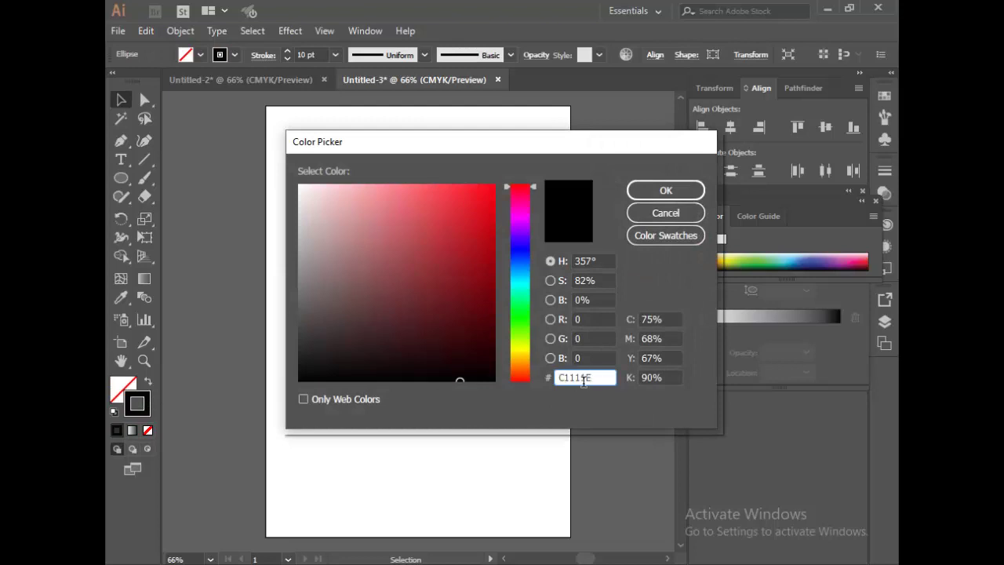
click(665, 190)
click(484, 290)
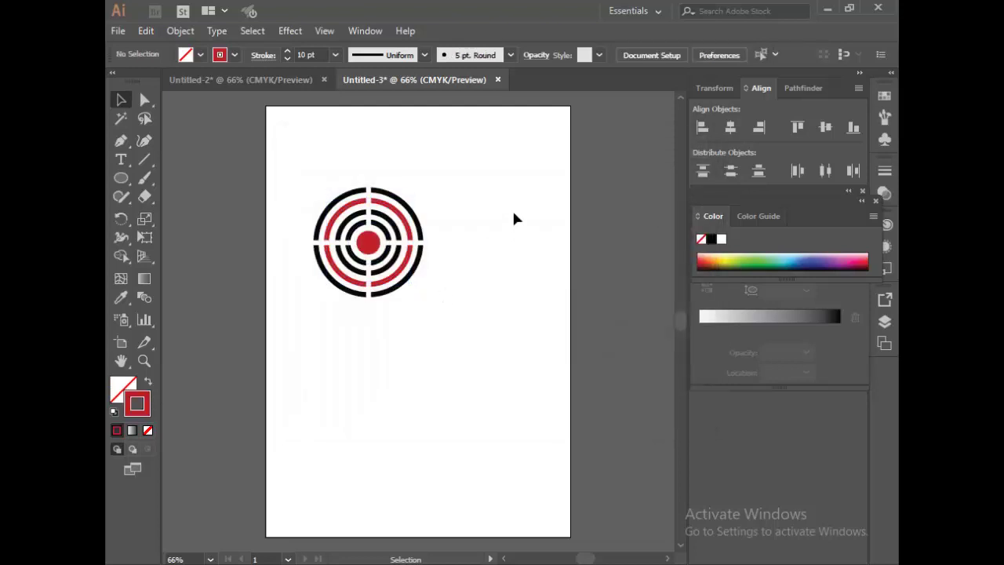
Group all parts of the target
drag(300, 188, 436, 331)
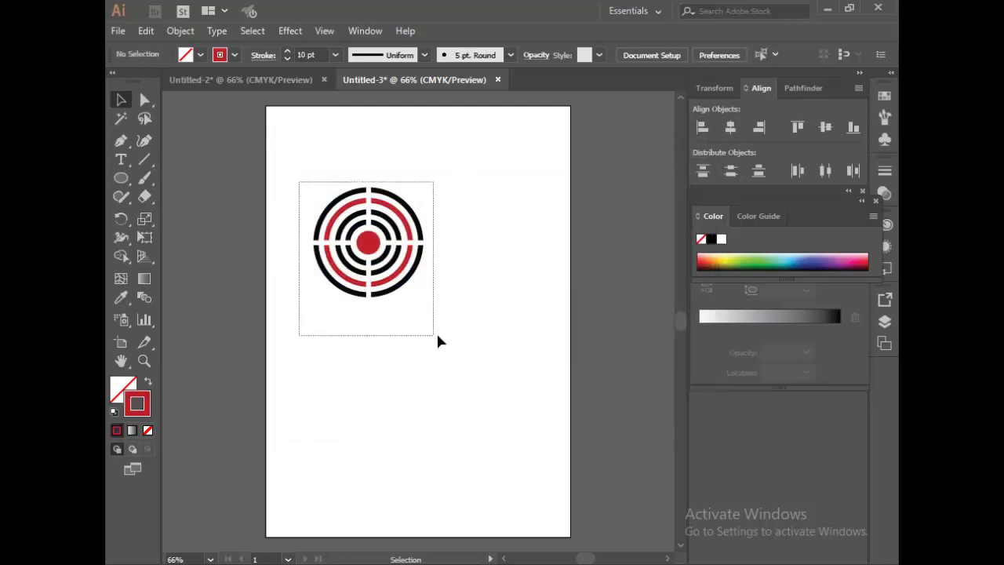
right_click(390, 259)
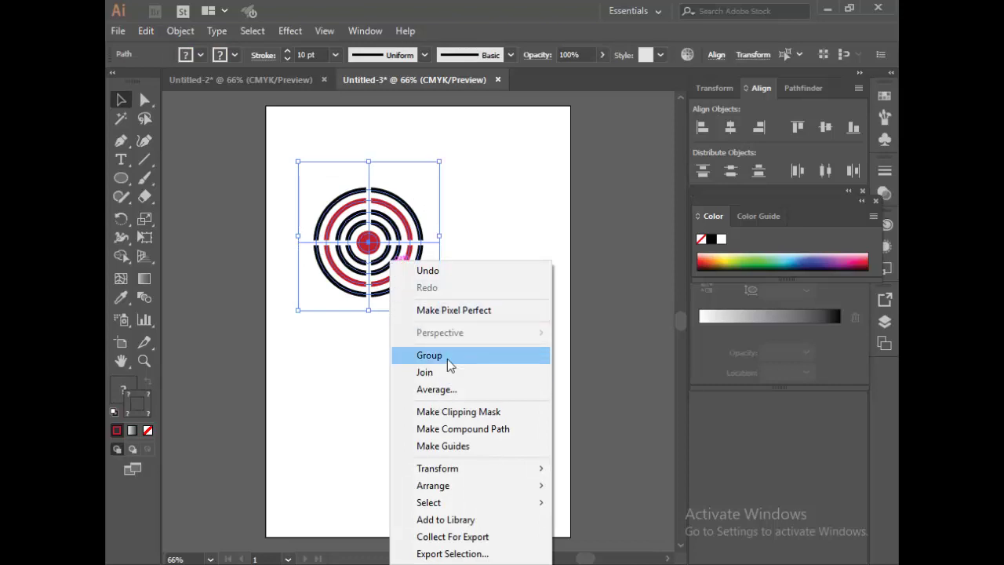
click(445, 355)
click(451, 261)
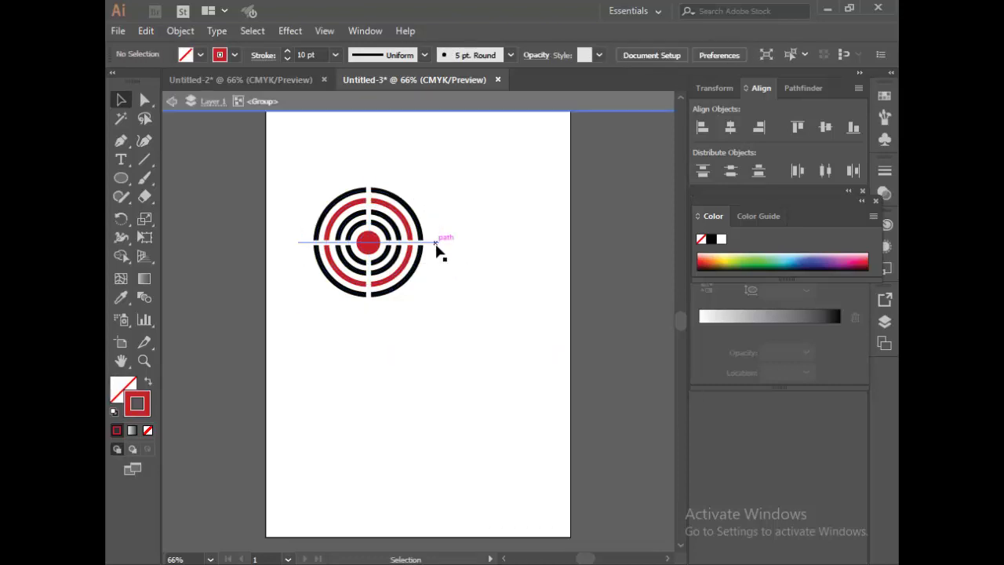
Inside the group, trim both ends of the horizontal and vertical cross lines
double_click(436, 243)
drag(439, 245, 428, 244)
drag(298, 245, 310, 248)
double_click(398, 345)
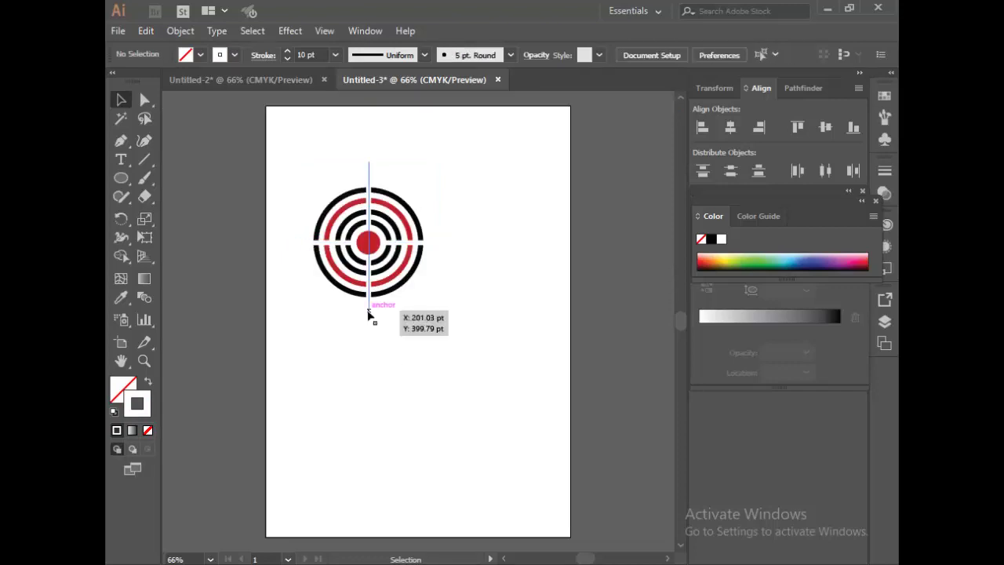
click(368, 327)
double_click(368, 305)
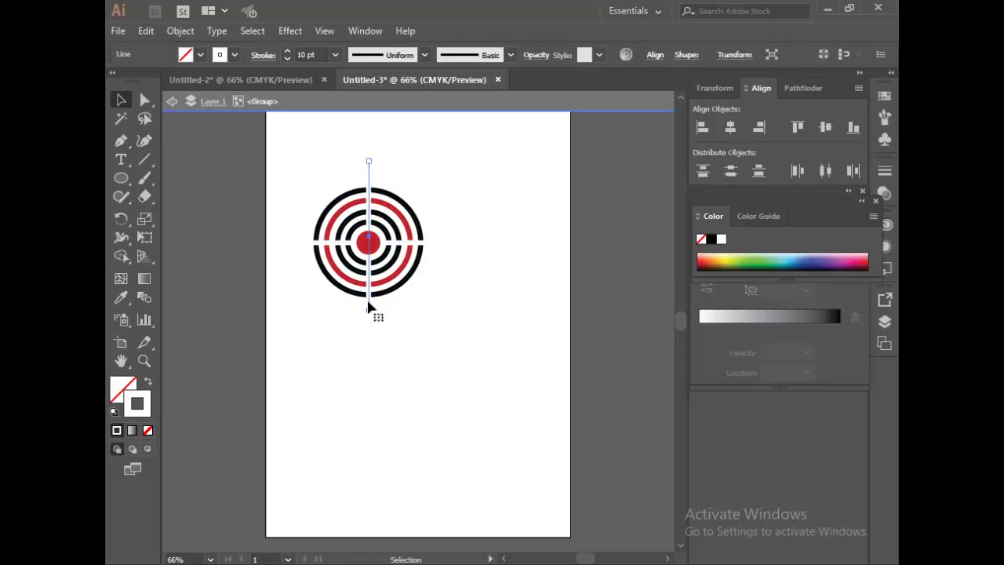
drag(369, 305, 372, 308)
drag(372, 164, 372, 185)
double_click(447, 285)
Select the whole target and scale it down, undoing two changes afterward
mouse_move(299, 164)
mouse_down()
mouse_move(442, 346)
mouse_move(435, 309)
mouse_move(397, 281)
mouse_up()
click(422, 320)
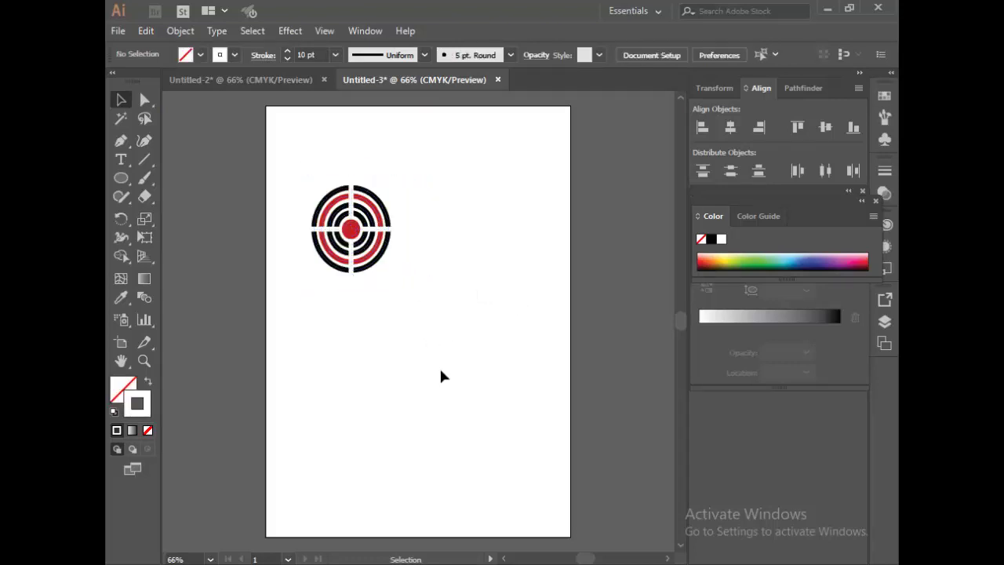
key(ctrl+z)
key(ctrl+z)
key(ctrl+z)
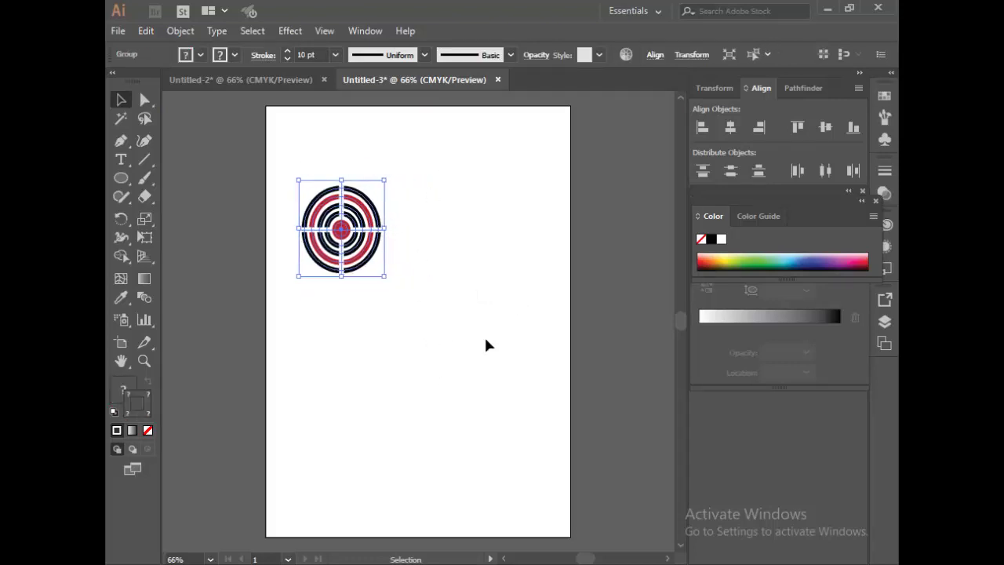
key(ctrl+z)
key(ctrl+z)
Create the TRACER text beside the target in Poppins Bold at 60 pt
key(t)
drag(418, 240, 528, 306)
key(BackSpace)
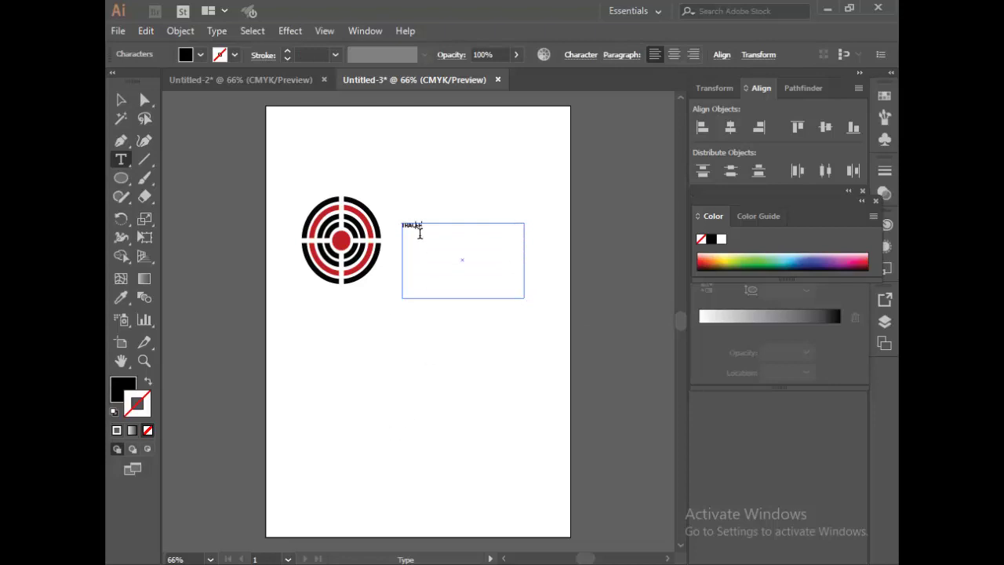
click(580, 55)
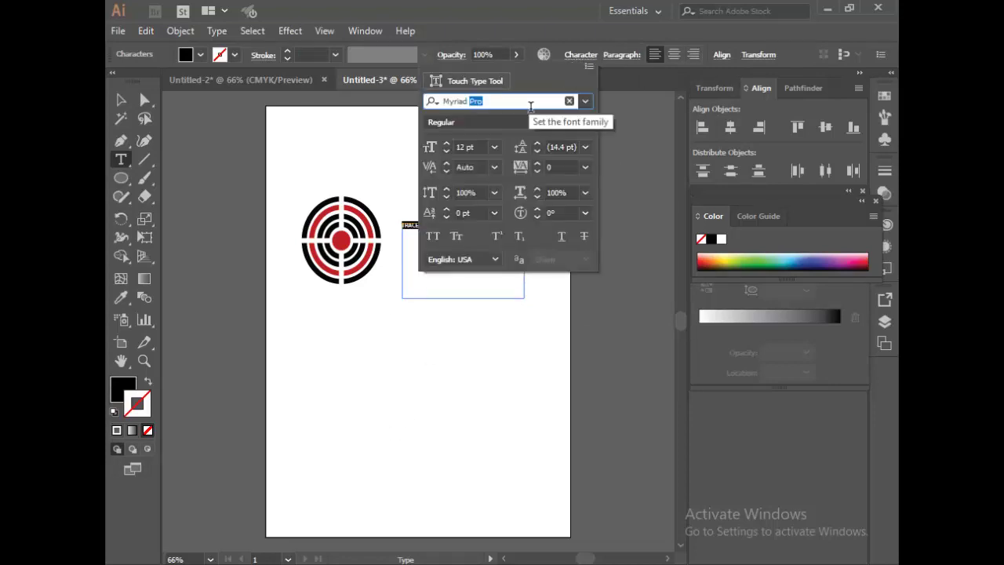
text(pp)
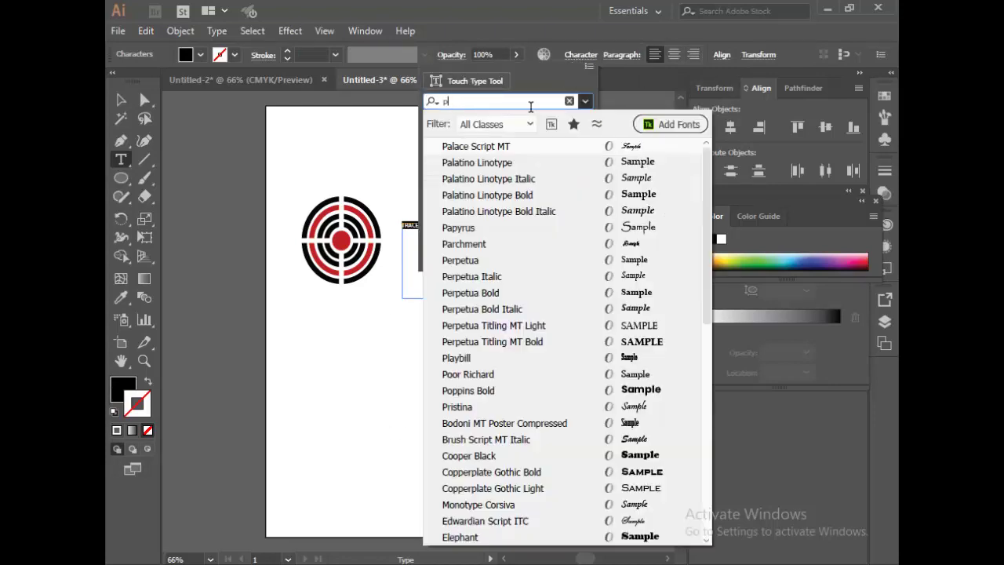
text(opp)
key(Return)
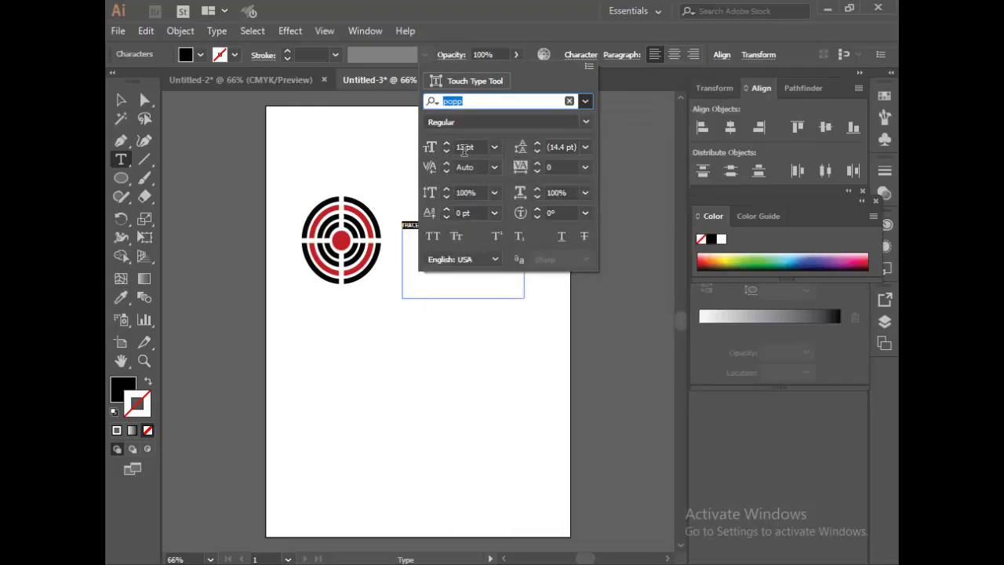
click(495, 148)
click(515, 405)
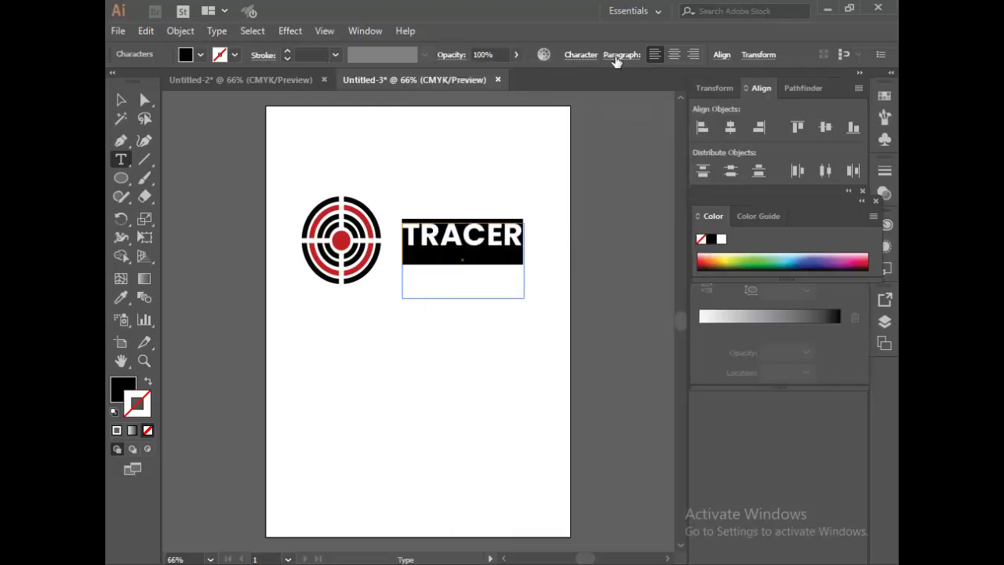
Move the TRACER text up beside the target
key(Escape)
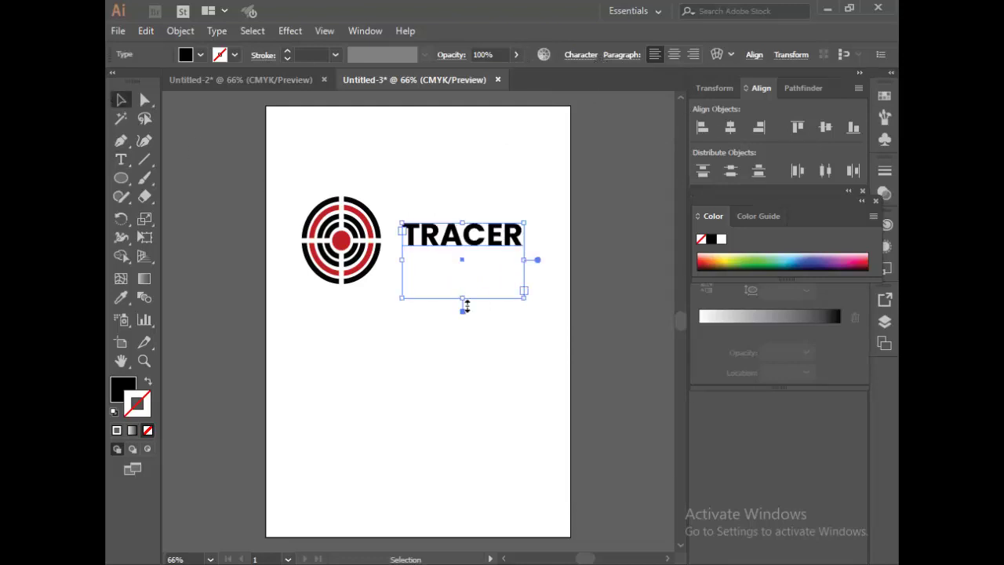
mouse_move(465, 307)
mouse_down()
mouse_move(463, 260)
mouse_move(443, 239)
mouse_move(468, 235)
mouse_up()
click(459, 299)
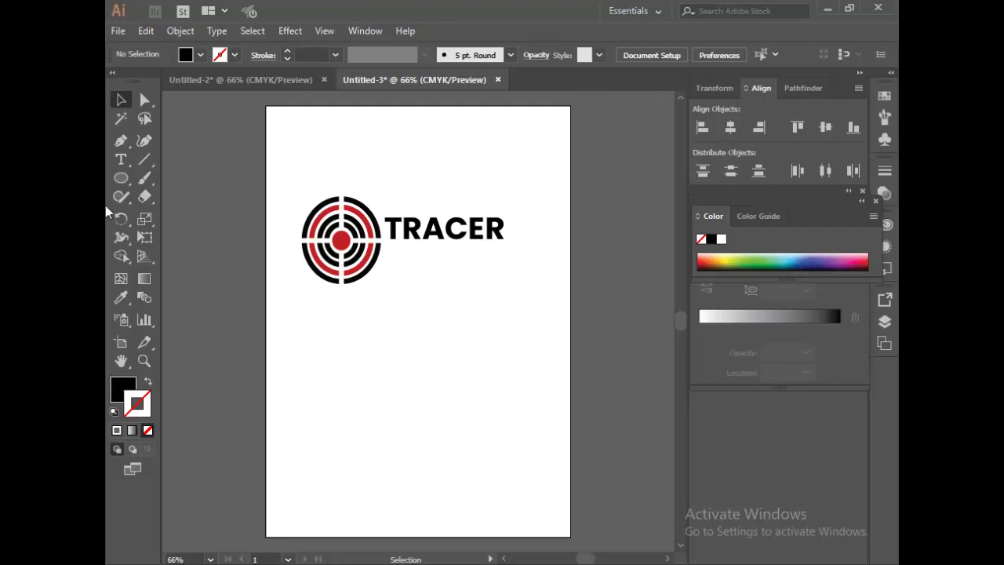
Add a SENTIMENTAL ANALYSIS text area below the logo and select its text
key(t)
drag(386, 345, 501, 392)
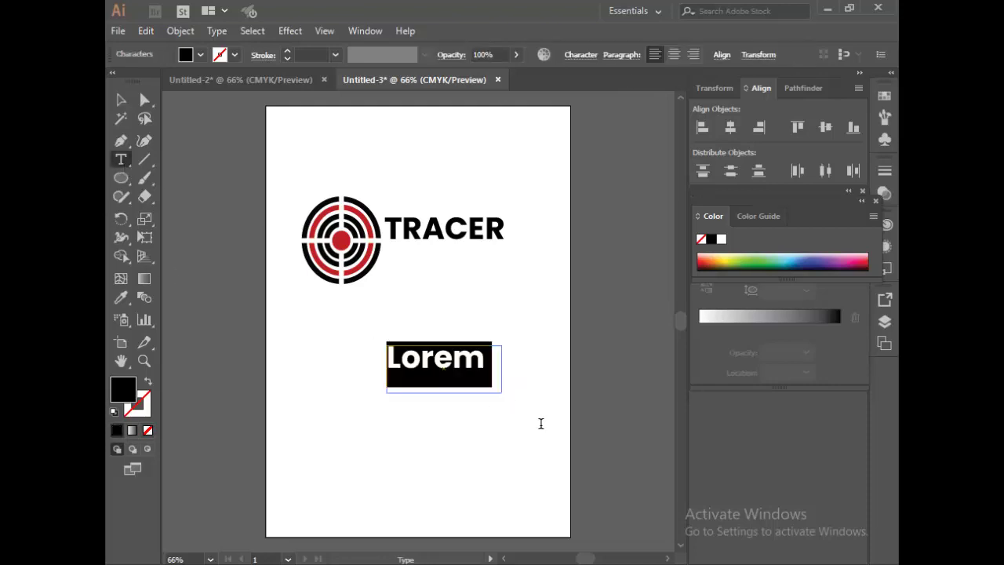
text(SEN)
text(IME)
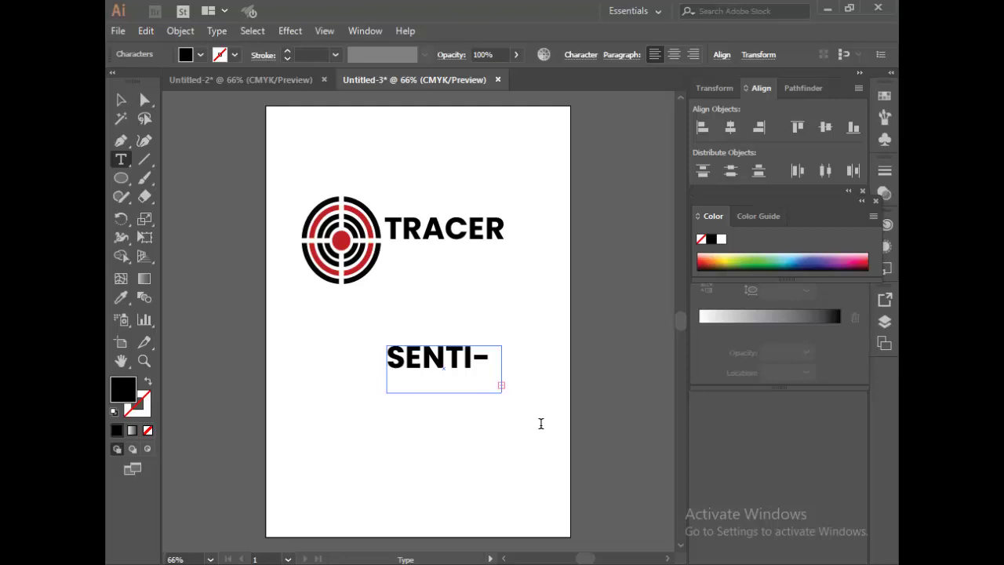
click(121, 100)
double_click(470, 368)
key(ctrl+a)
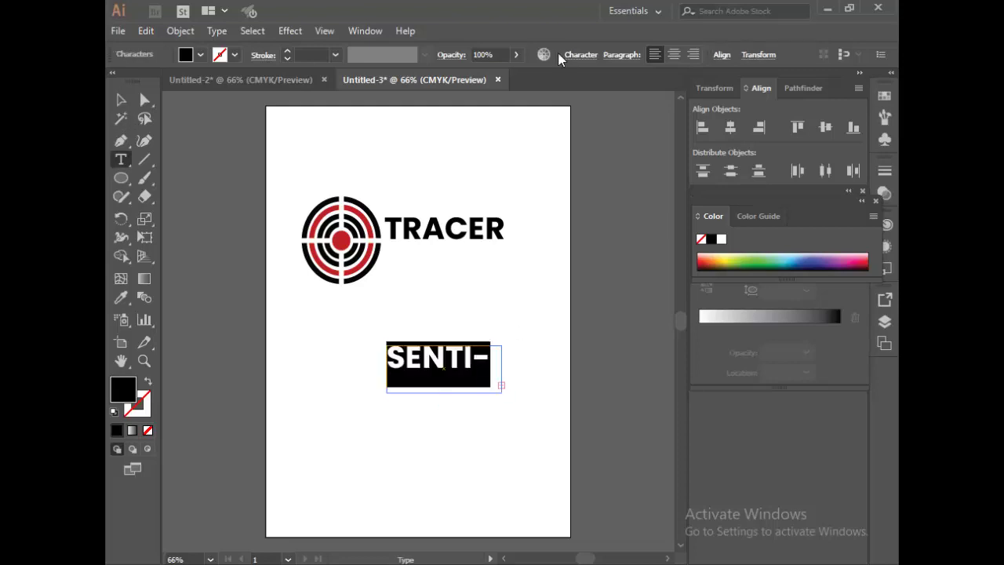
Set the tagline to 14 pt and shrink its frame to one line
click(580, 55)
click(494, 147)
click(516, 321)
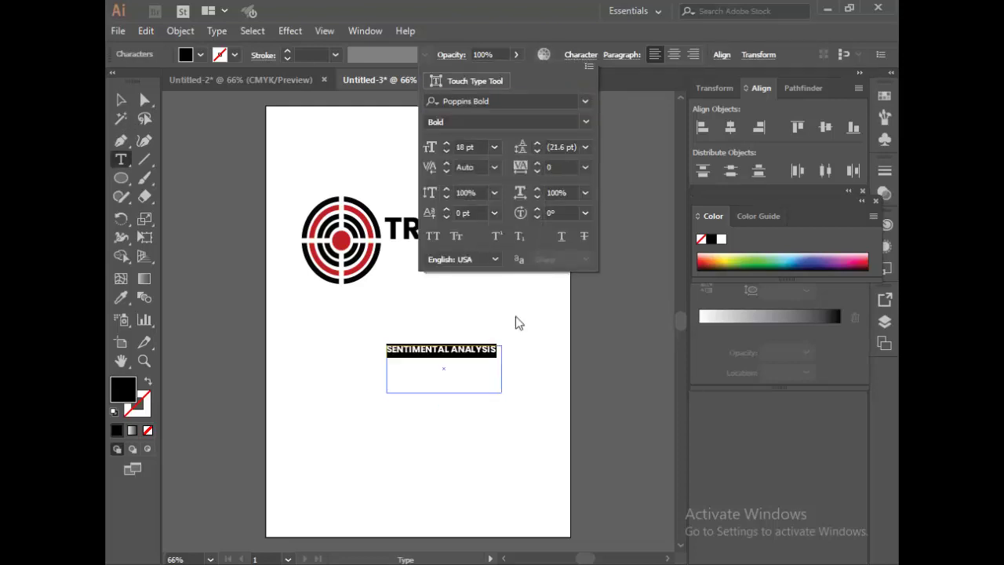
click(494, 147)
click(515, 291)
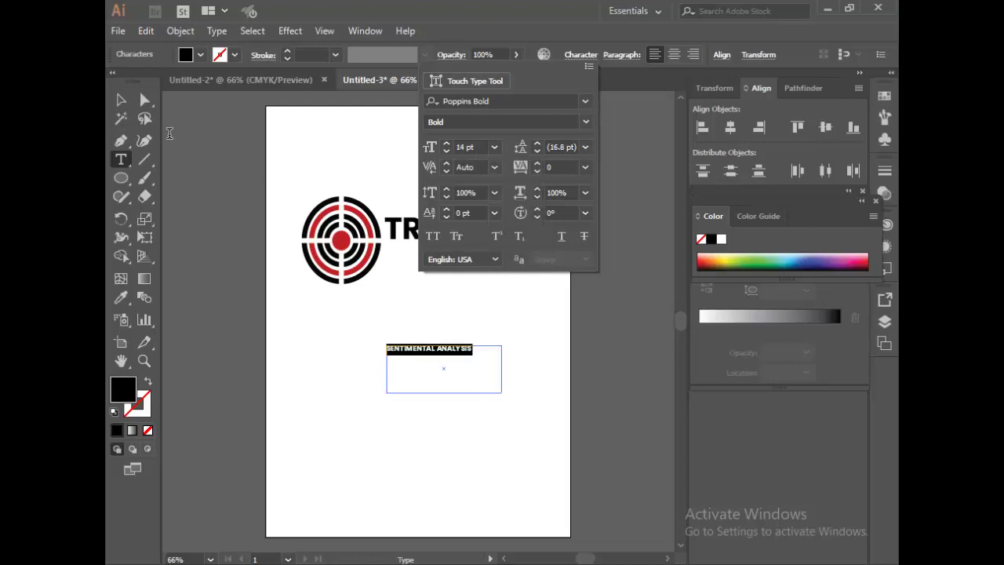
click(121, 100)
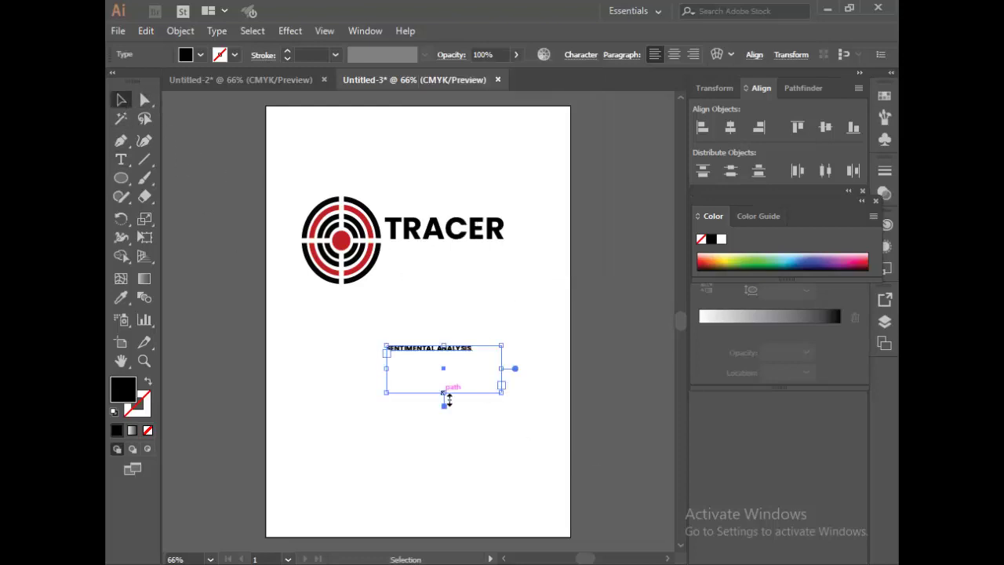
drag(444, 392, 454, 357)
Give the tagline a 0.25 pt stroke and move it just under TRACER
double_click(460, 353)
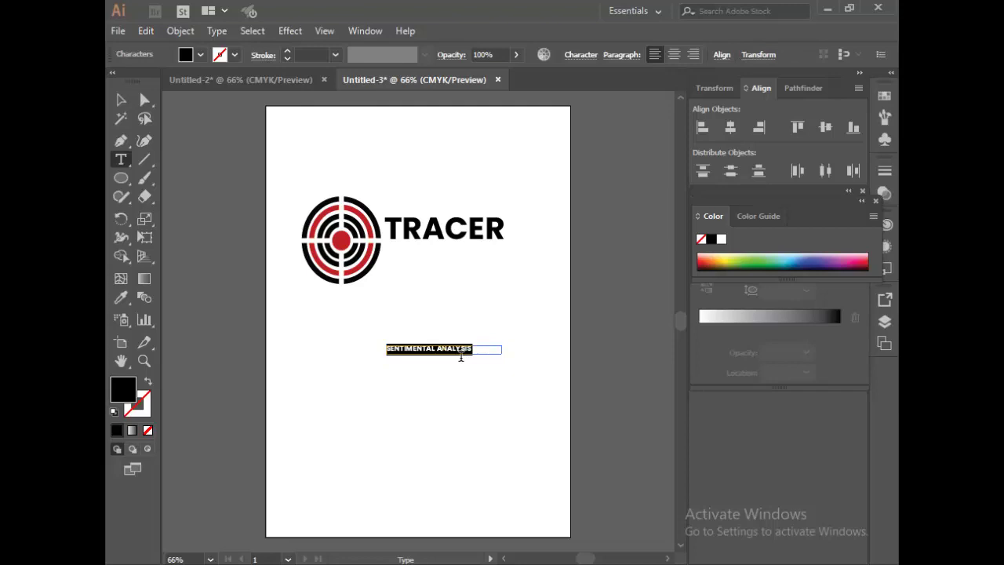
click(335, 55)
click(353, 78)
key(Escape)
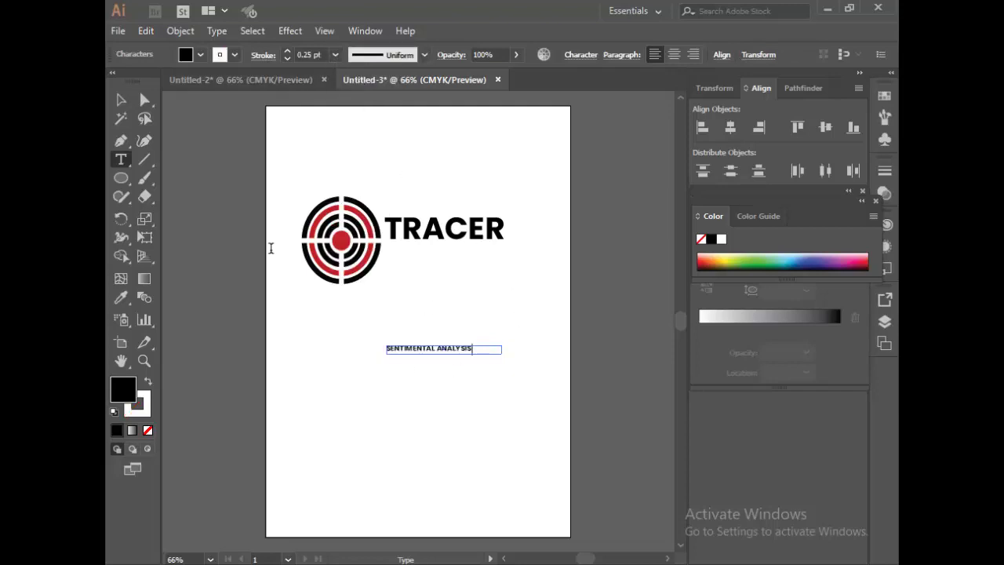
click(120, 100)
mouse_move(501, 354)
mouse_down()
mouse_move(479, 353)
mouse_move(468, 249)
mouse_up()
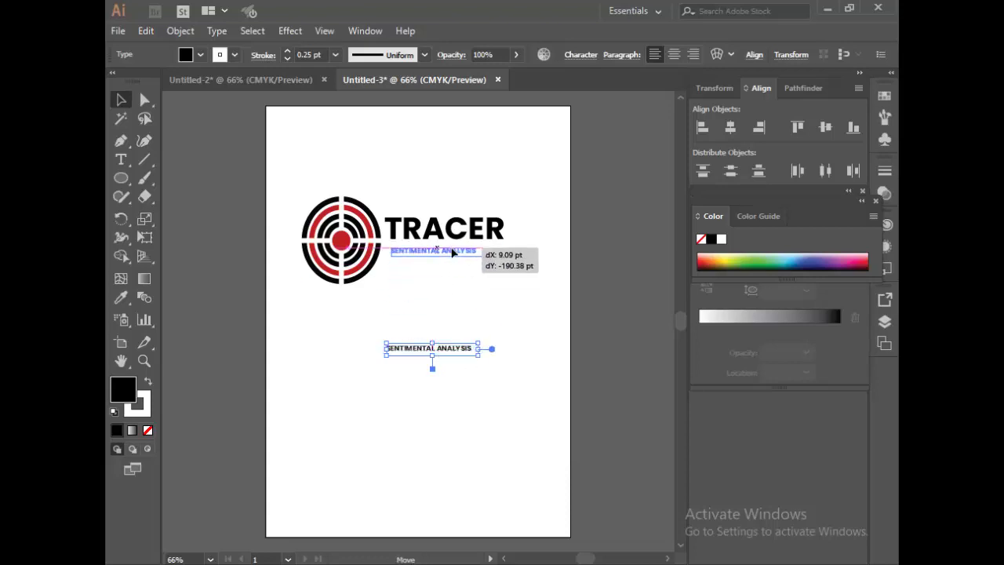
Enlarge the SENTIMENTAL ANALYSIS tagline to 18 pt
double_click(471, 251)
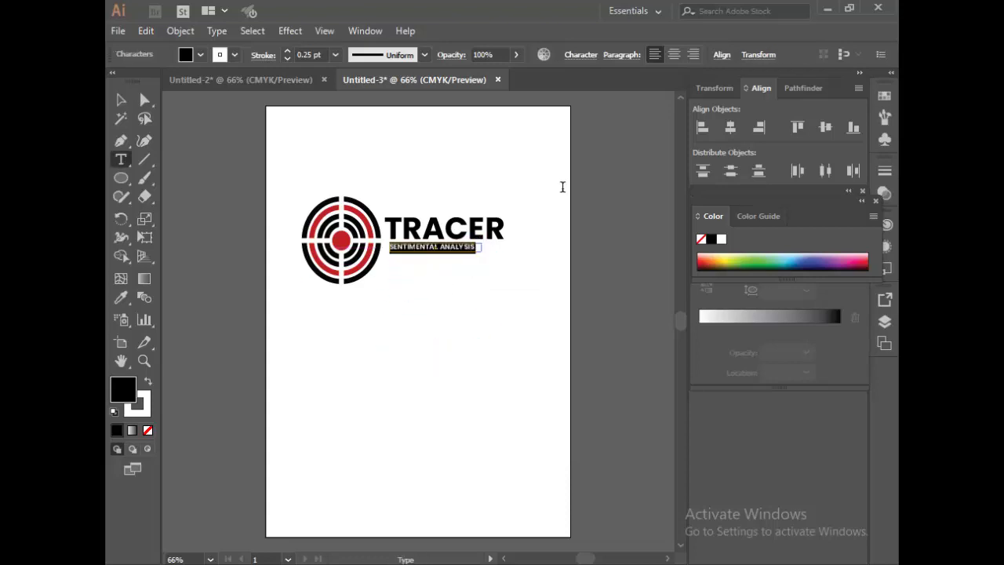
click(584, 55)
click(494, 146)
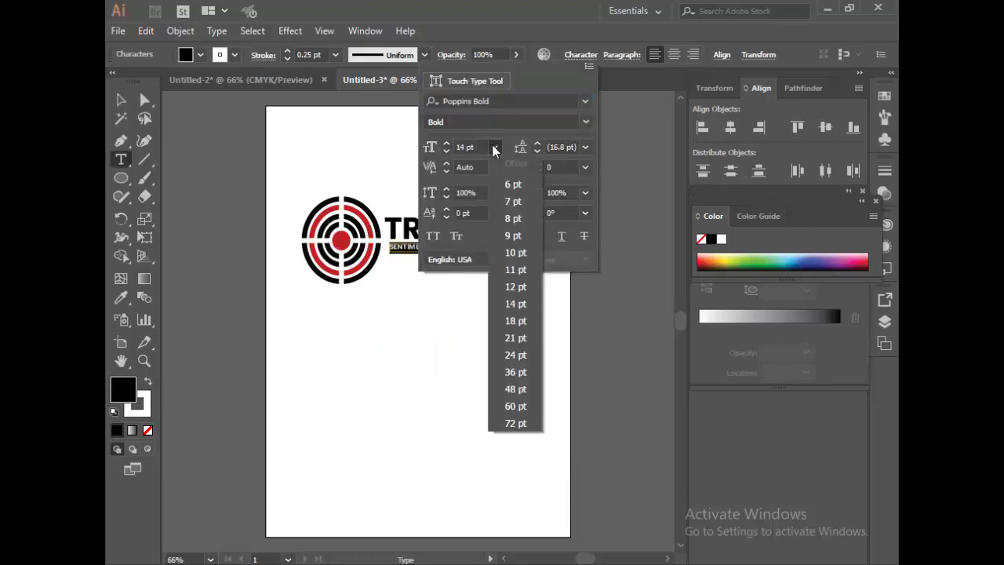
click(514, 321)
click(589, 328)
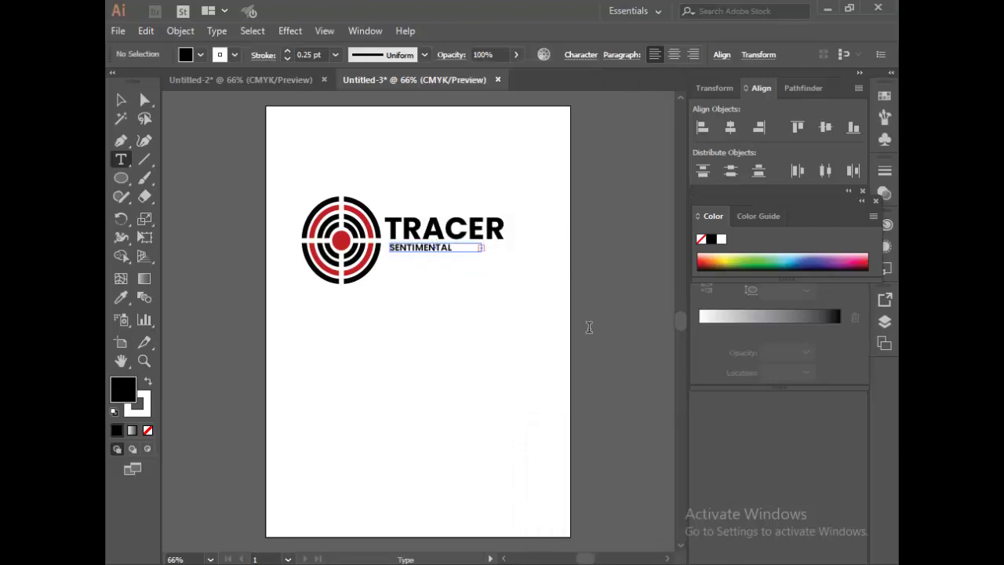
Fit the tagline's width to TRACER and align it neatly beneath
key(Escape)
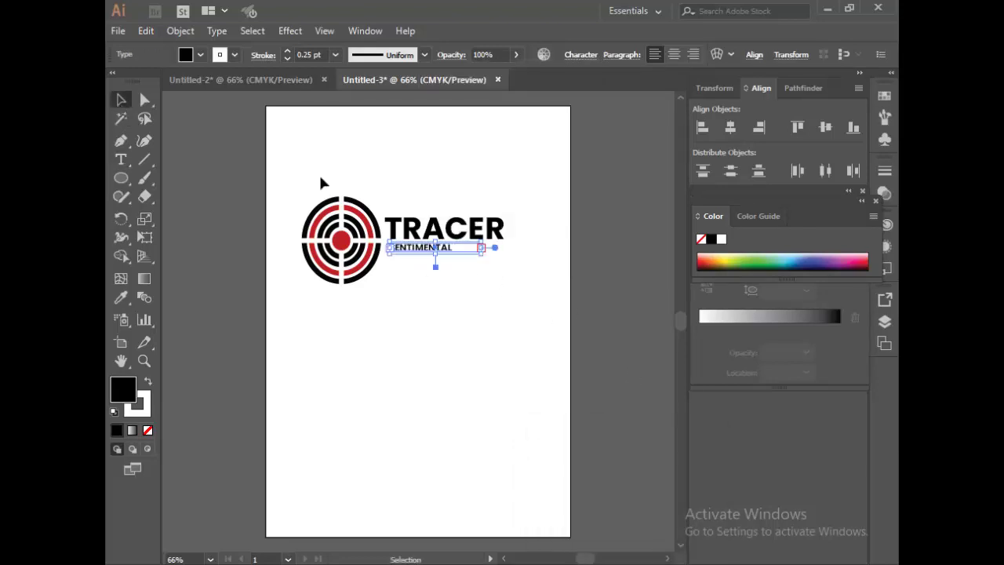
drag(508, 258, 482, 257)
click(489, 279)
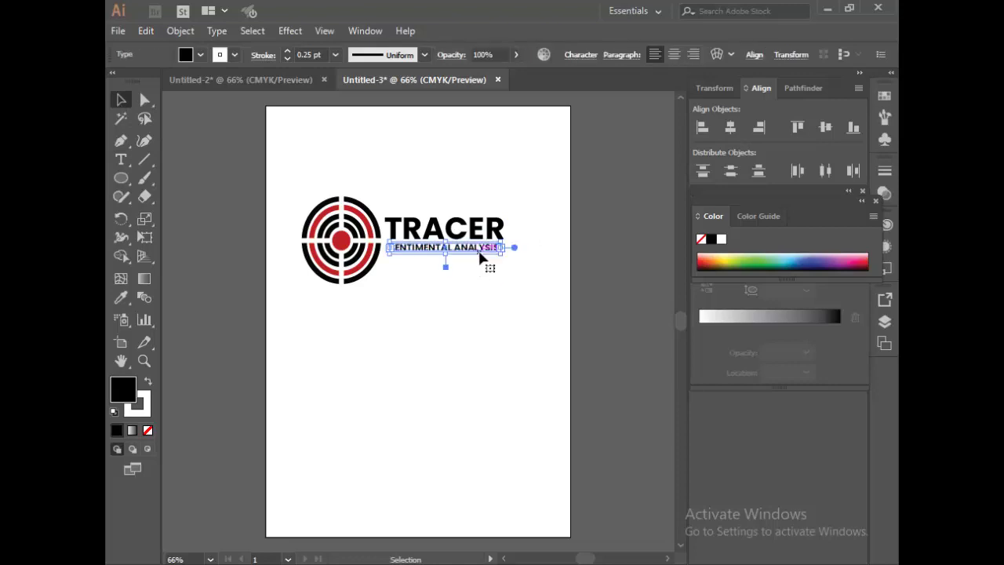
click(489, 298)
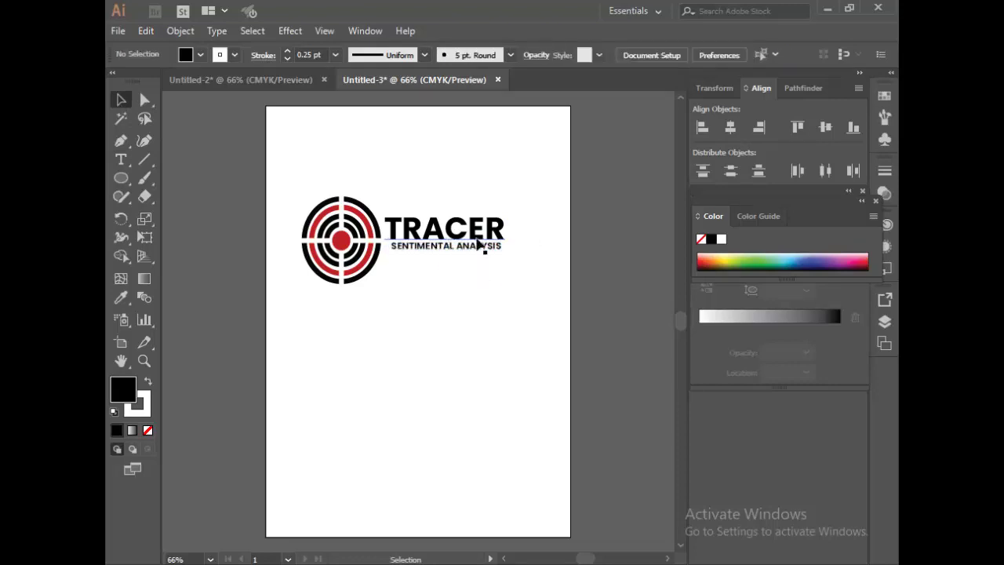
double_click(479, 245)
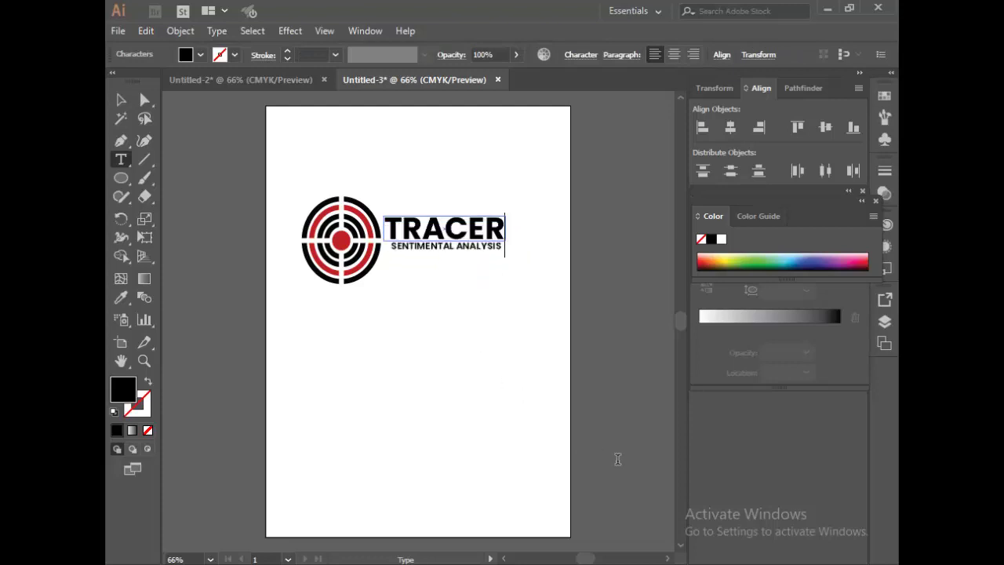
key(Escape)
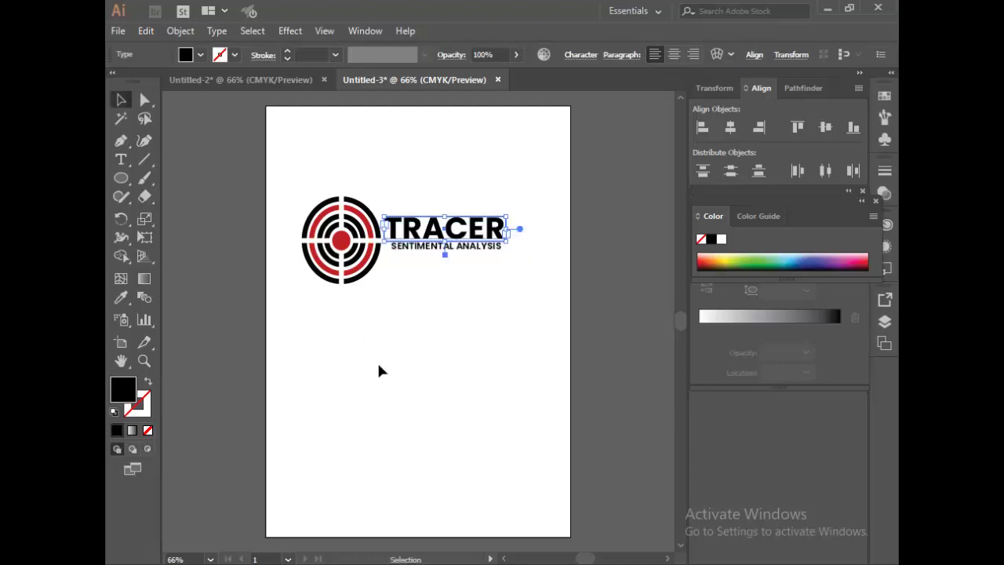
click(385, 370)
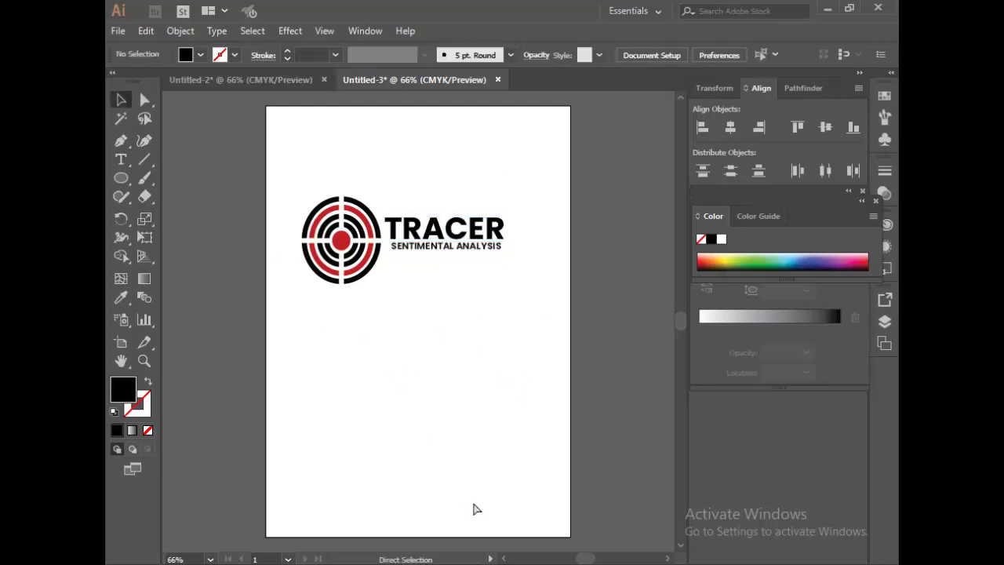